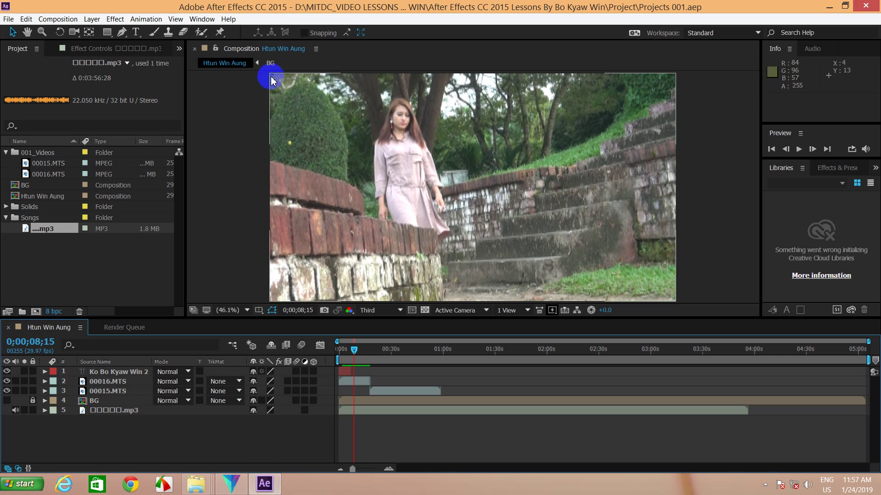
Step: Switch from After Effects to HitFilm 4 Pro to view its workspace, and minimize both programs to reach the desktop
click(829, 7)
click(233, 484)
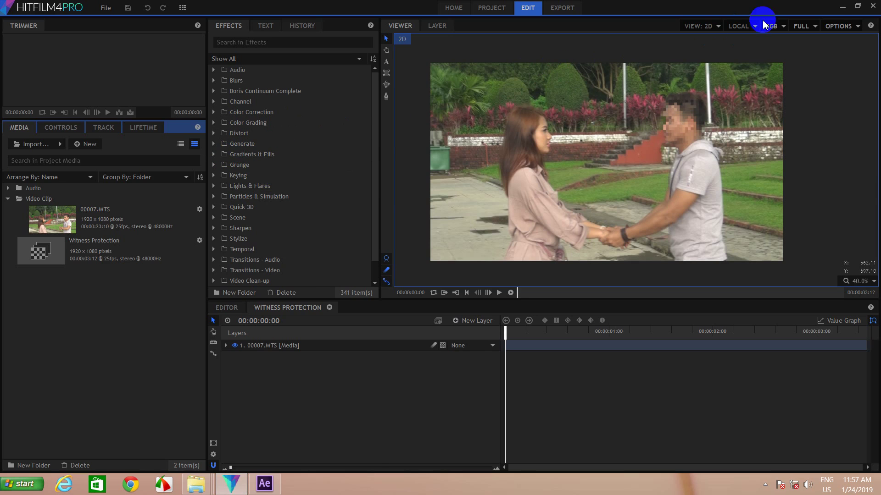
click(837, 8)
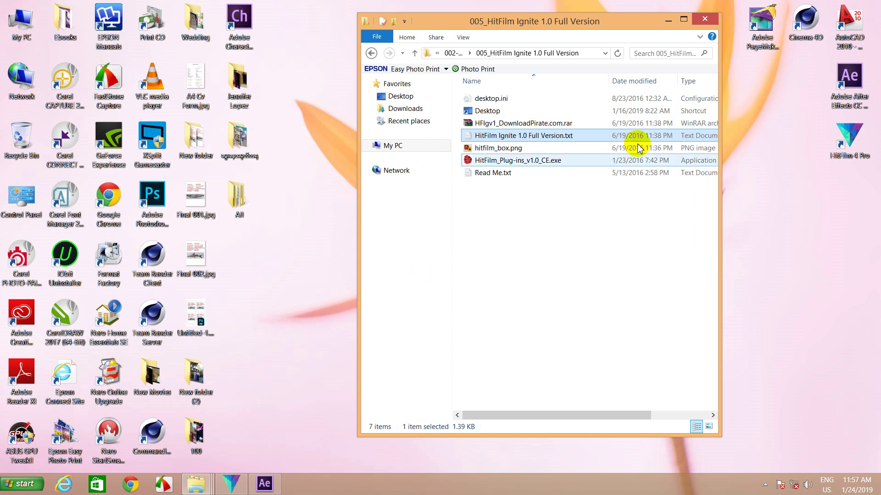
Step: Locate the lesson video 055_Install 140 HitFilm Ignite V1.0 Plugins.wmv in the After Effects CC 2015 lessons folder, and dismiss the folder
click(200, 487)
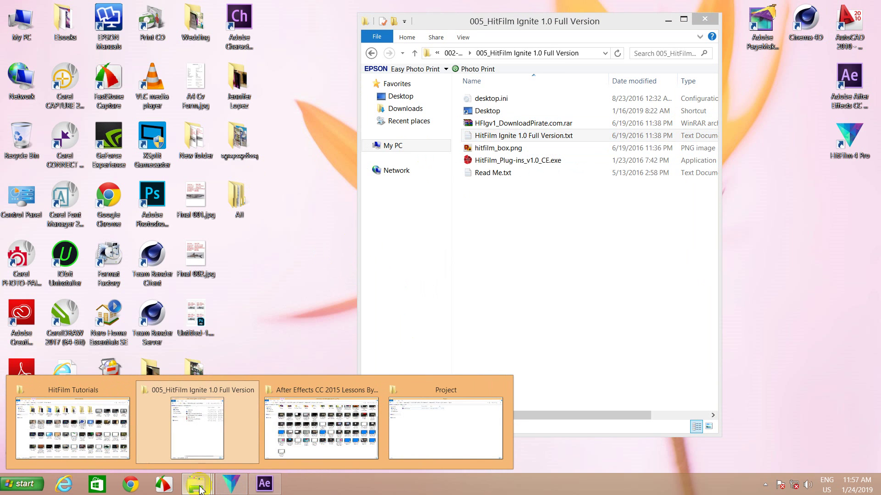
click(305, 398)
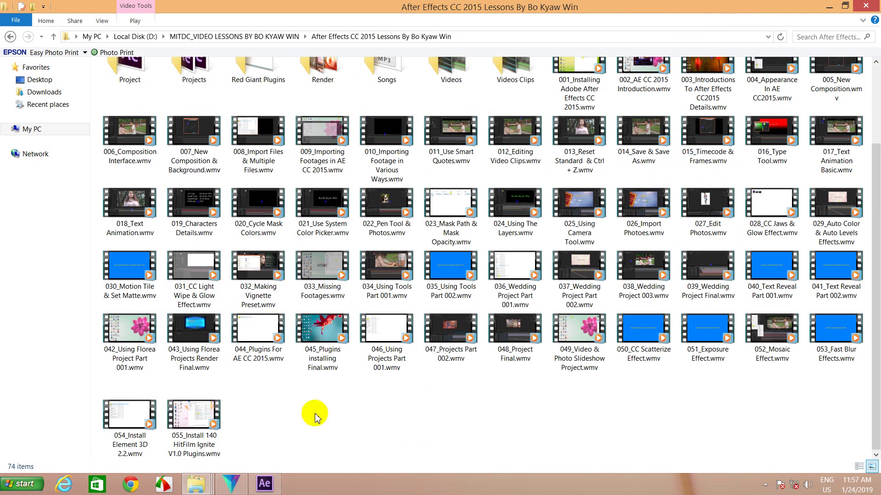
click(194, 415)
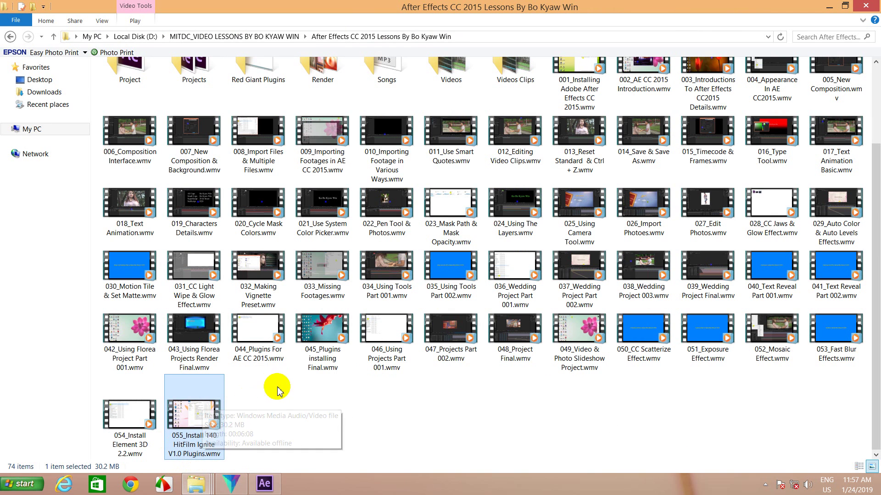
click(866, 5)
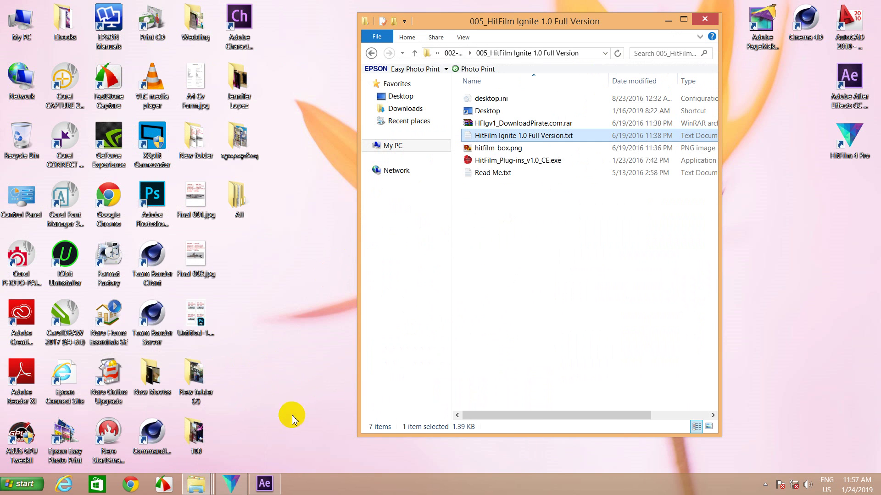
Step: Return to After Effects and add a new adjustment layer above the other layers in the composition
click(264, 484)
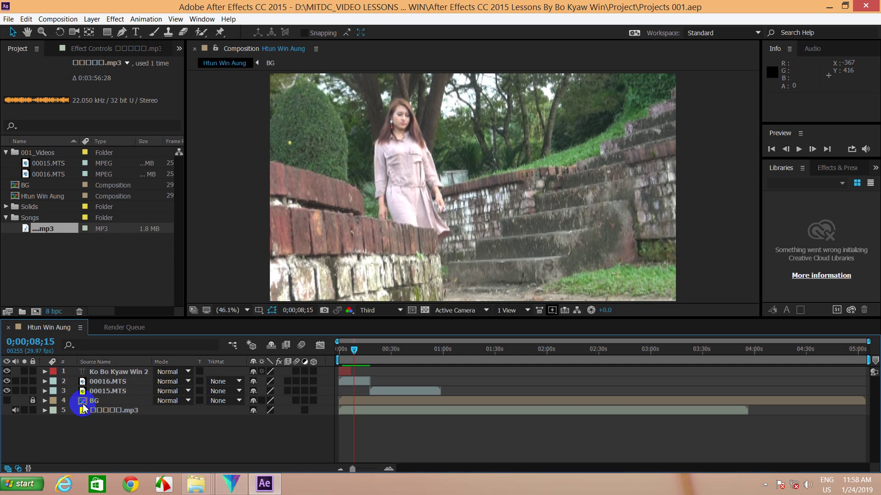
click(91, 19)
mouse_move(224, 31)
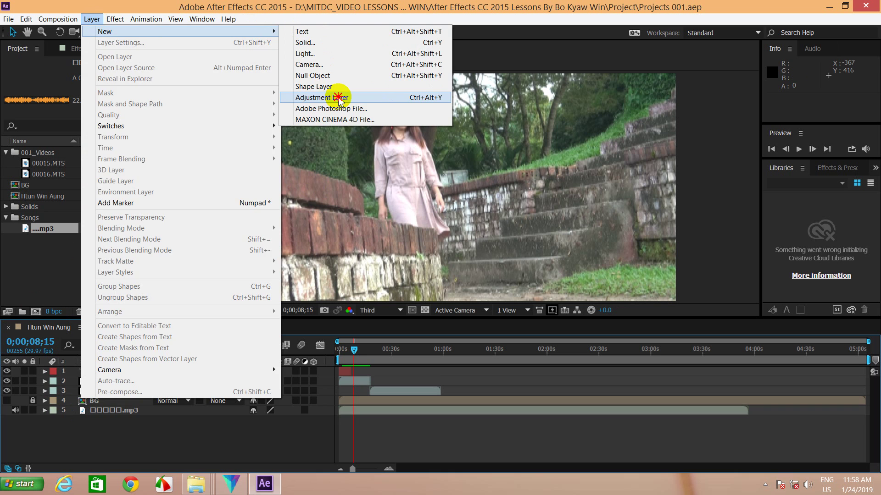
click(340, 99)
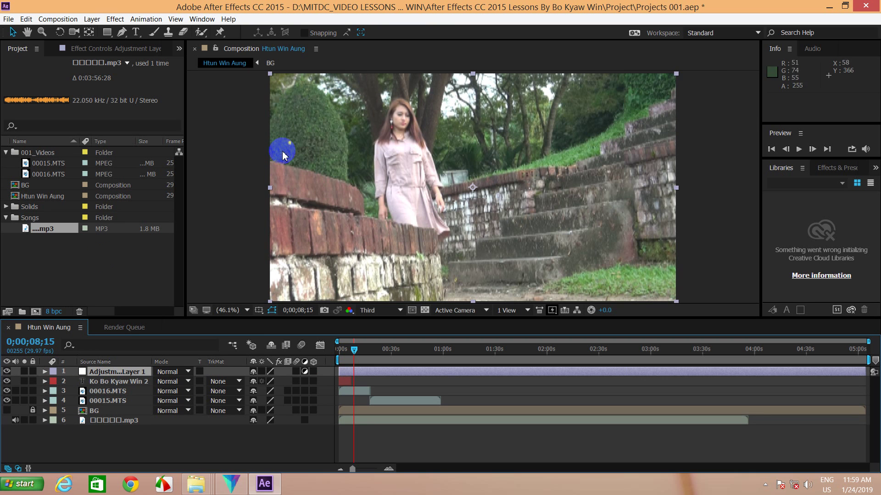
Step: Rename the new adjustment layer as HitFilm Letterbox
right_click(116, 375)
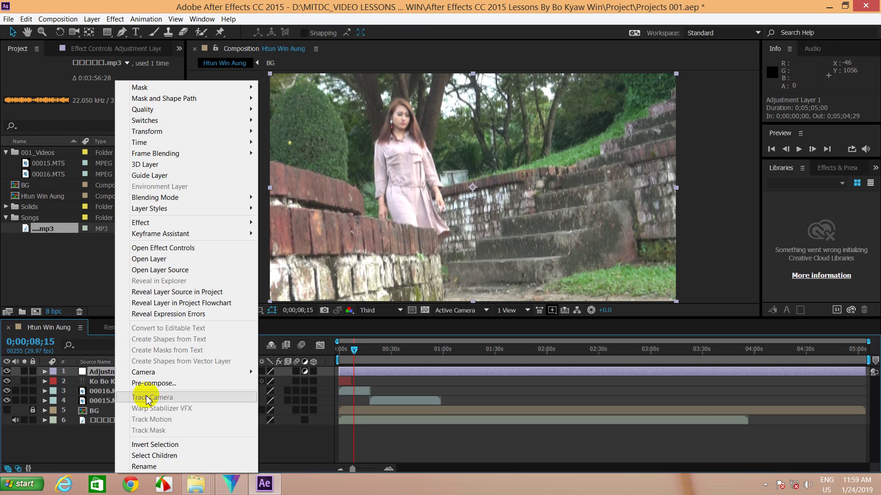
click(147, 467)
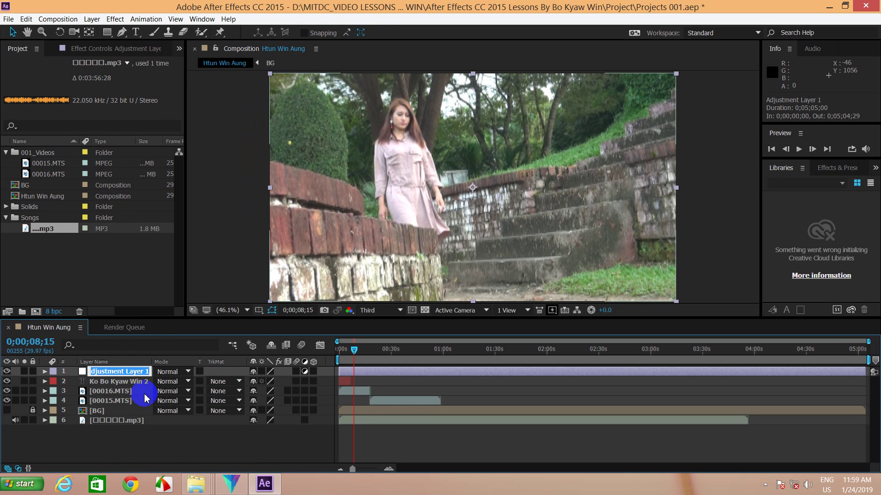
text(L)
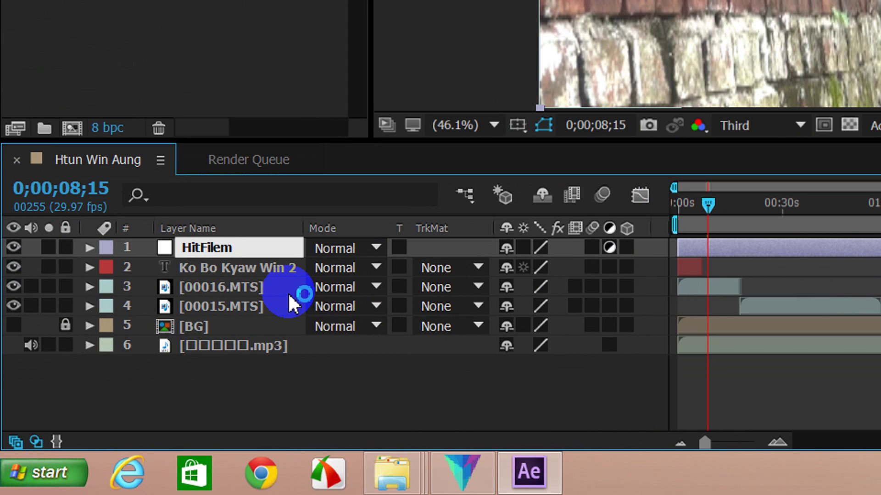
key(BackSpace)
key(BackSpace)
text(m Letter)
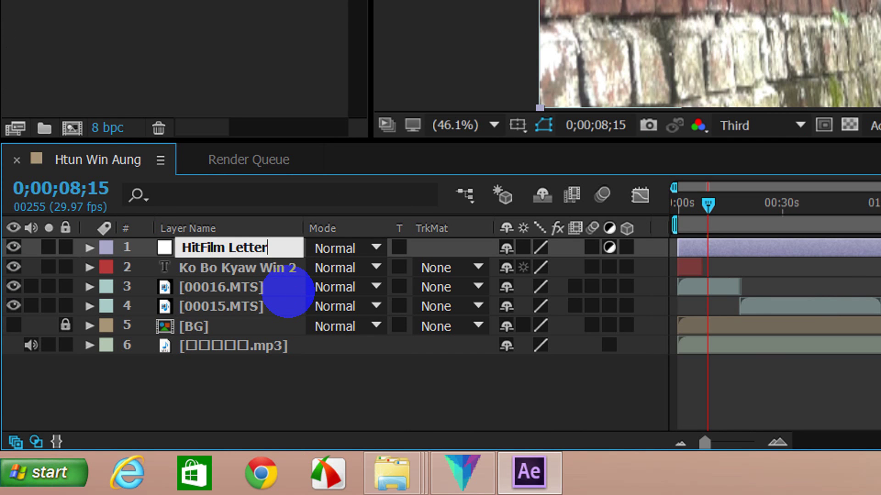
text(box)
key(Return)
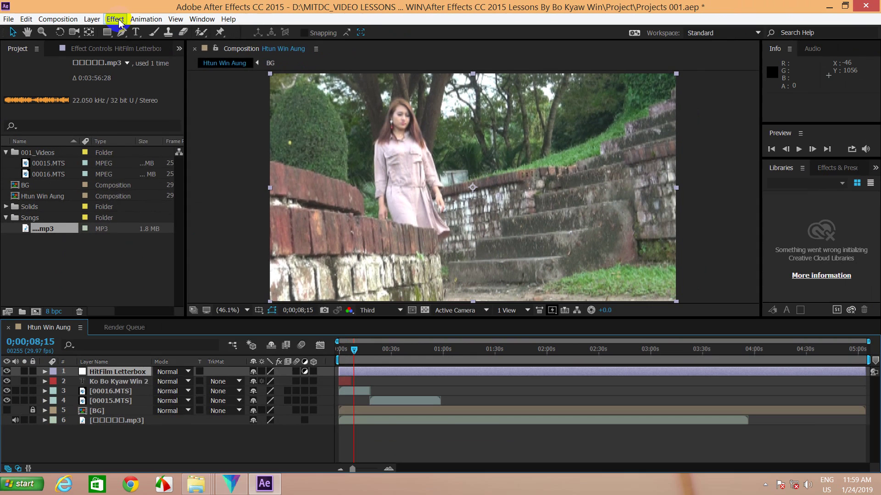
Step: Apply the Letterbox effect from the HitFilm - Generate category to the HitFilm Letterbox layer
click(238, 39)
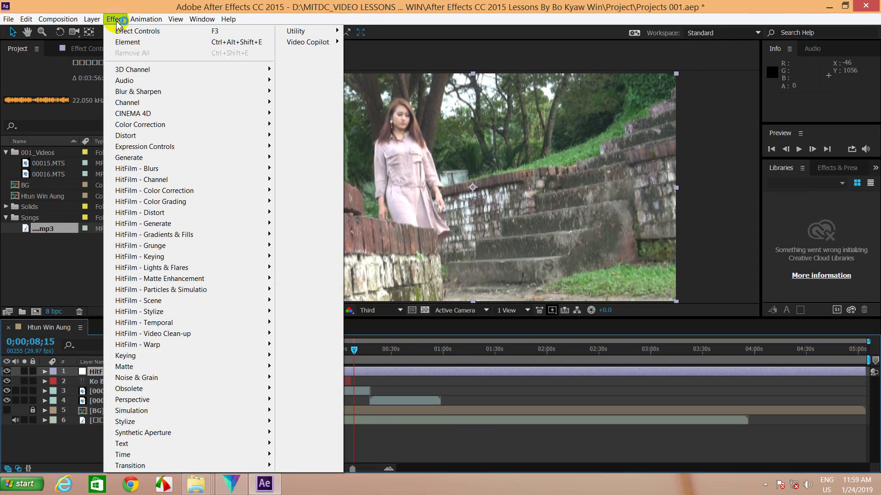
mouse_move(259, 226)
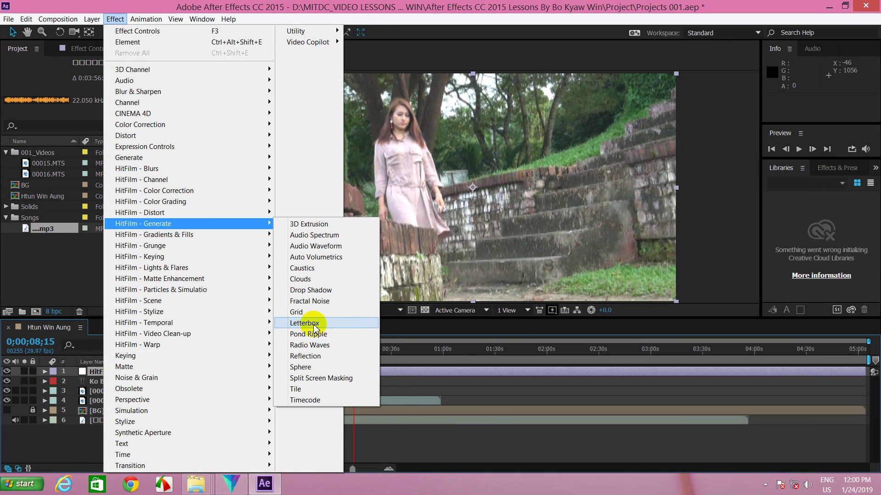
click(304, 323)
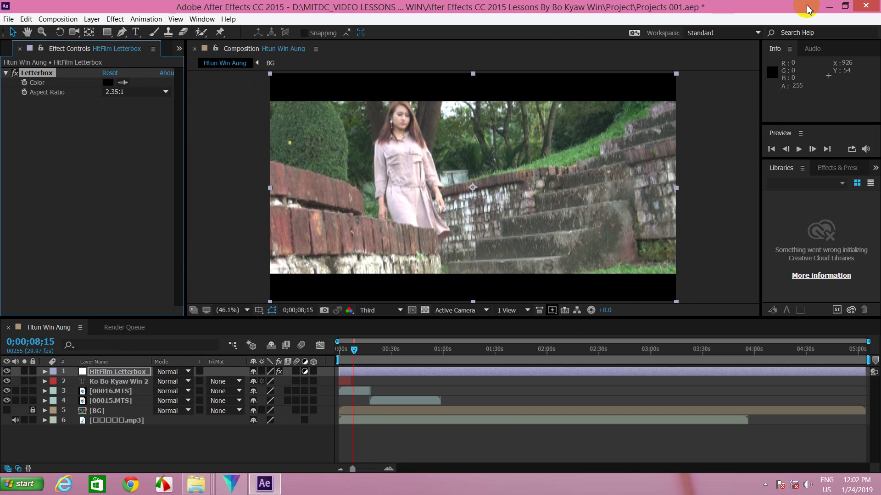
Step: Switch to HitFilm 4 Pro to view its effects categories, and return to After Effects
click(827, 8)
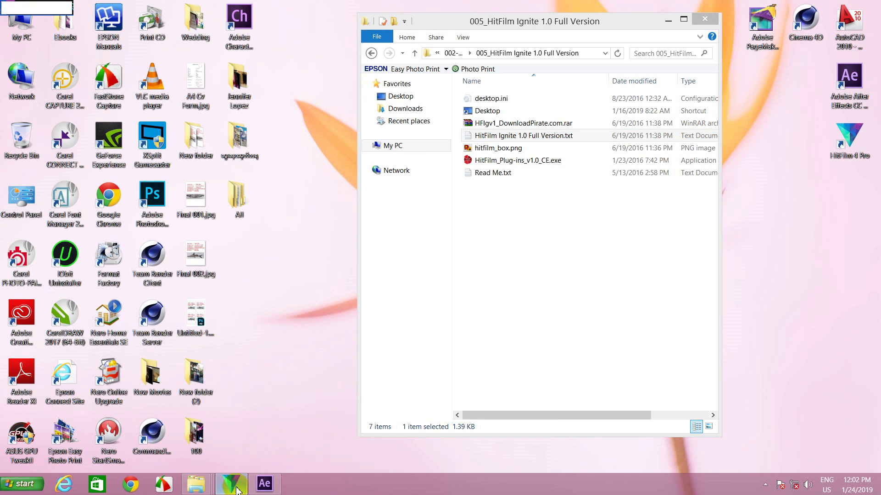
click(235, 486)
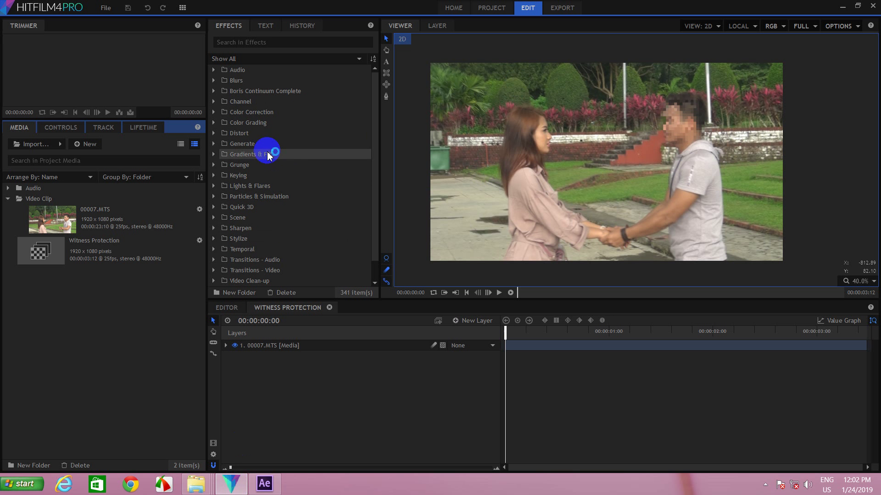
click(842, 8)
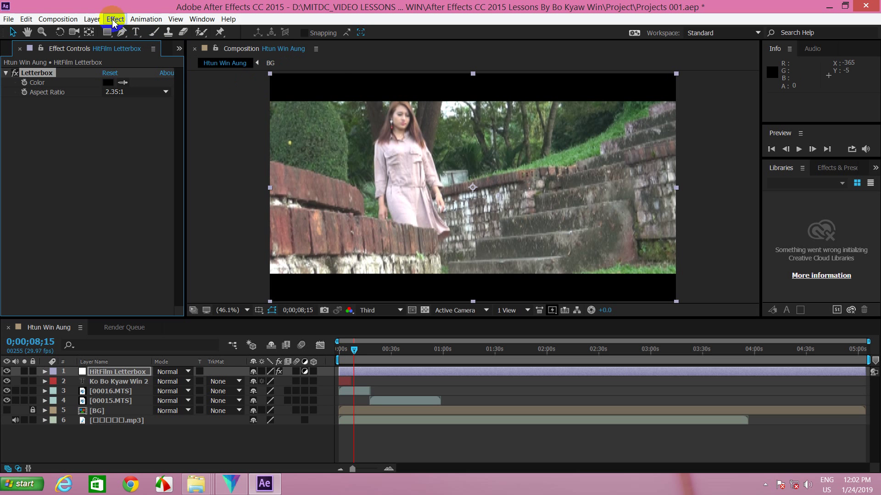
Step: Look through the After Effects effect categories, from HitFilm - Blurs to HitFilm - Color Grading
click(114, 20)
mouse_move(138, 169)
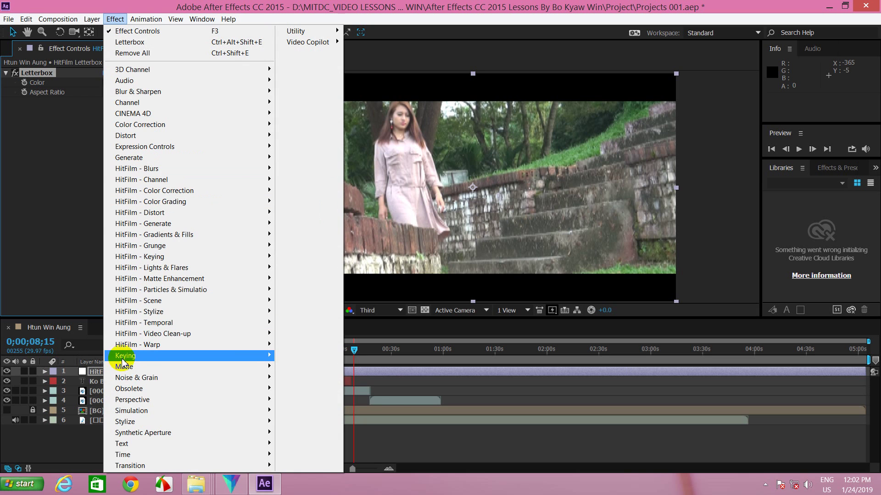
mouse_move(141, 458)
mouse_move(160, 203)
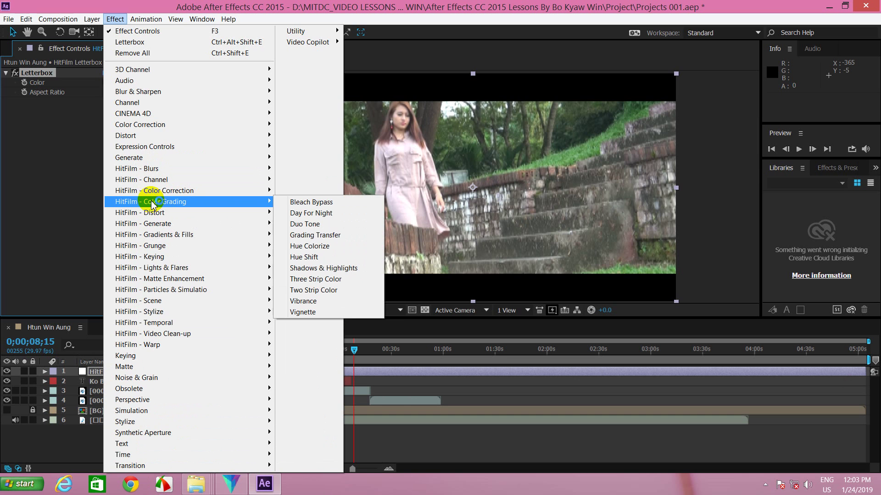
Step: Show the Effects & Presets list and expand Animation Presets to look through its preset folders
click(820, 168)
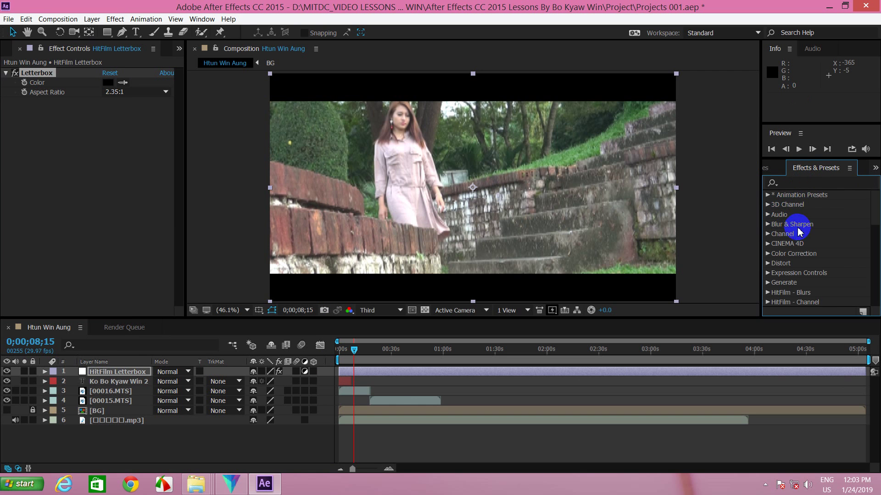
click(769, 196)
scroll(875, 214, down, 2)
scroll(876, 225, up, 2)
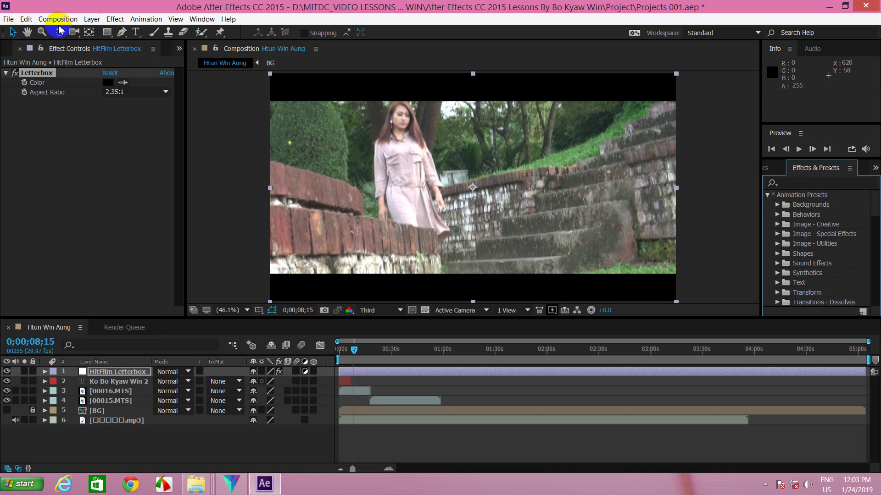
Step: Select the HitFilm Letterbox layer and review the HitFilm plug-in effect categories from Blurs through Warp
click(115, 19)
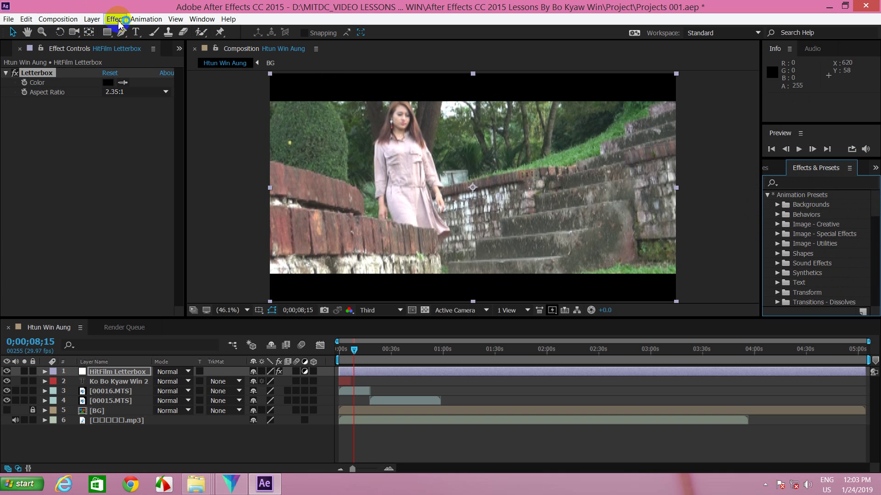
click(76, 456)
click(101, 375)
click(115, 19)
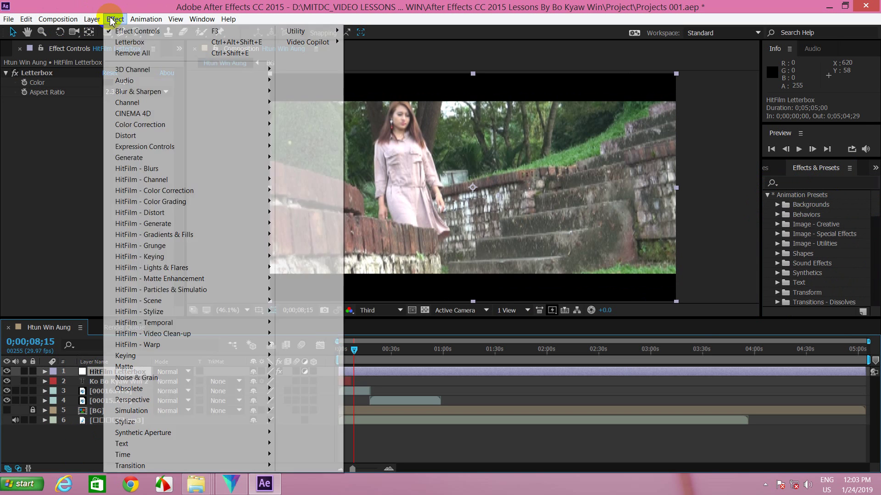
mouse_move(147, 170)
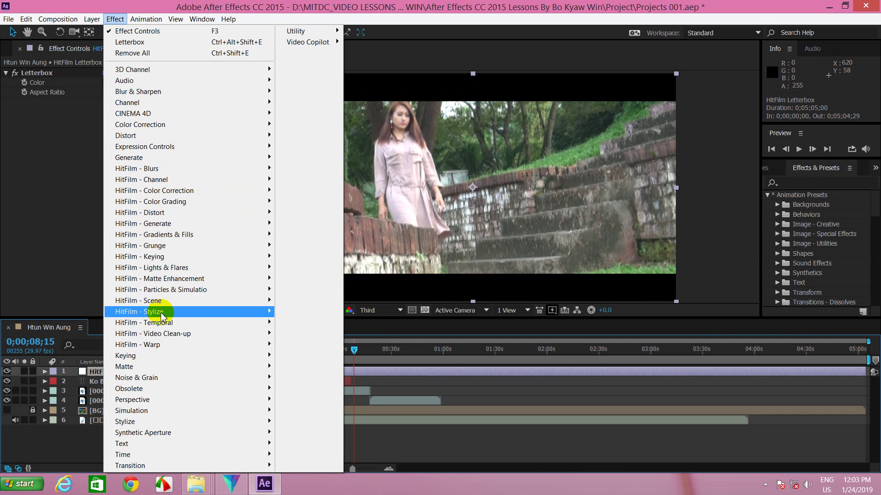
mouse_move(165, 347)
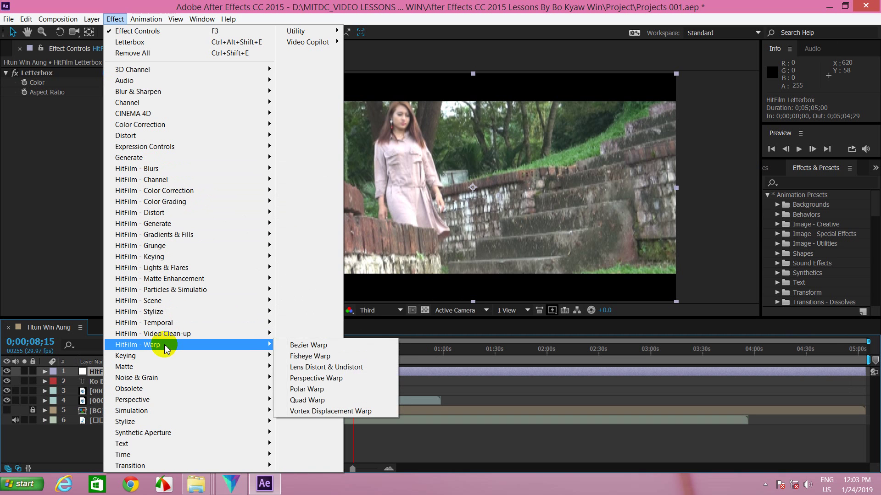
Step: Switch to HitFilm 4 Pro and examine its effects categories from Audio through Presets for comparison with the plug-ins
click(239, 487)
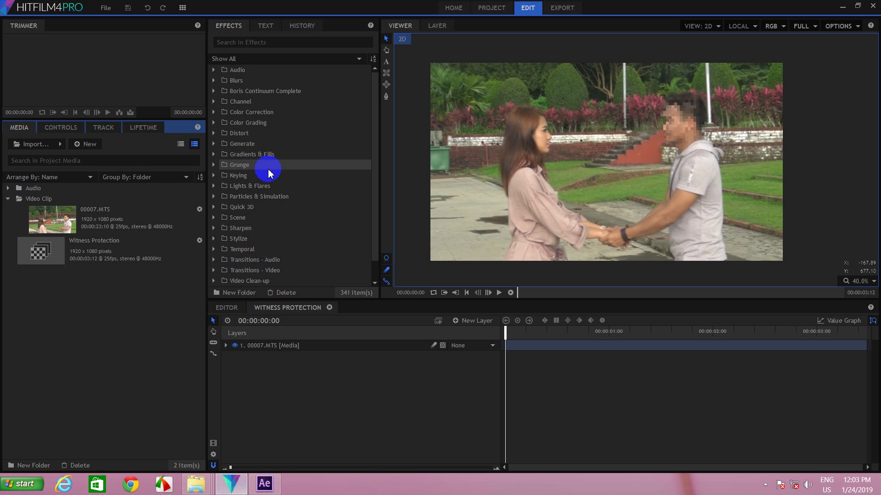
click(236, 74)
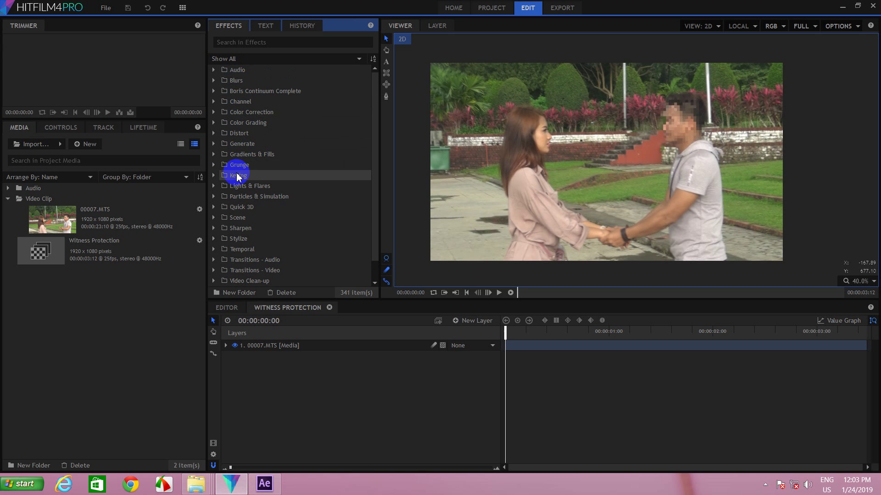
click(242, 209)
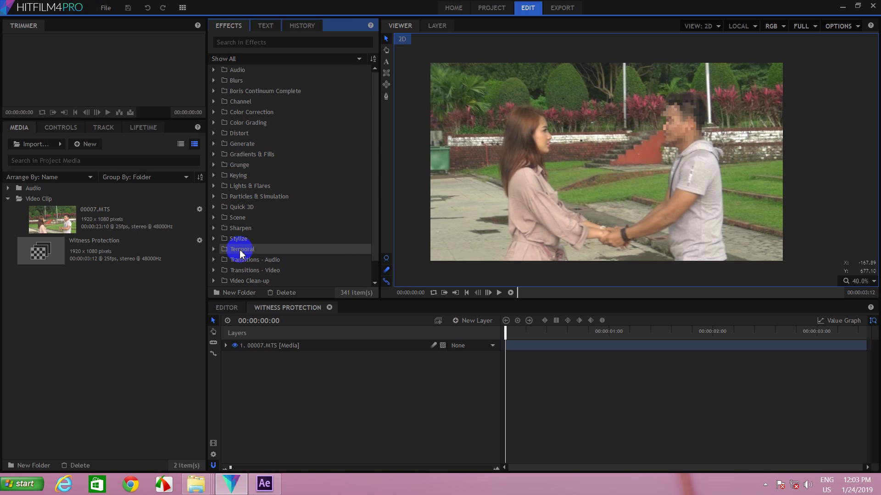
scroll(246, 277, down, 1)
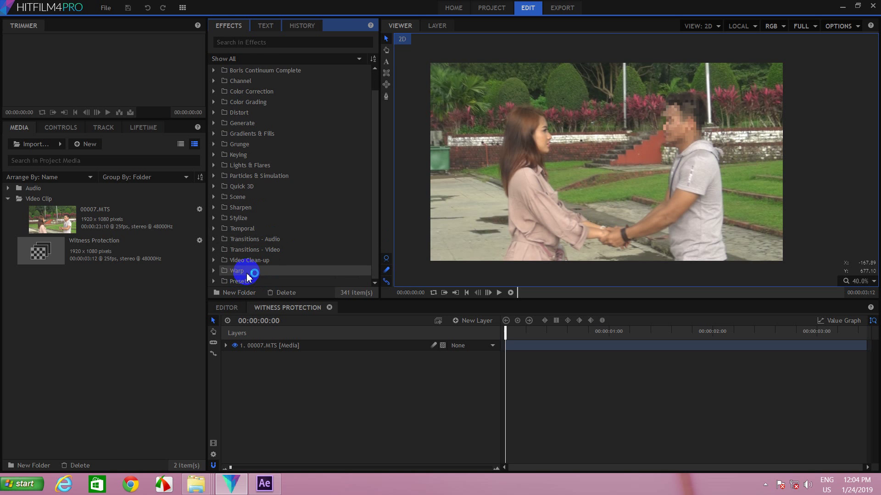
scroll(248, 277, up, 1)
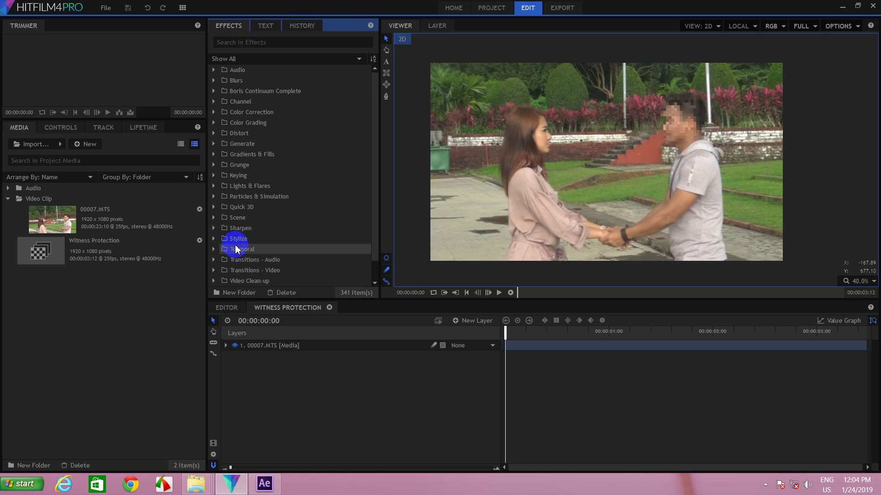
Step: Restore HitFilm 4 Pro to a smaller window and move it up and to the right over After Effects
click(858, 8)
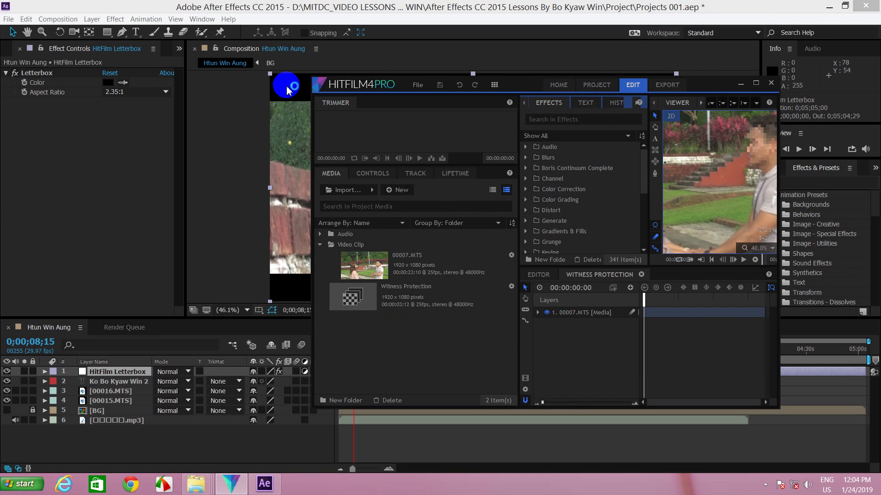
drag(514, 87, 557, 31)
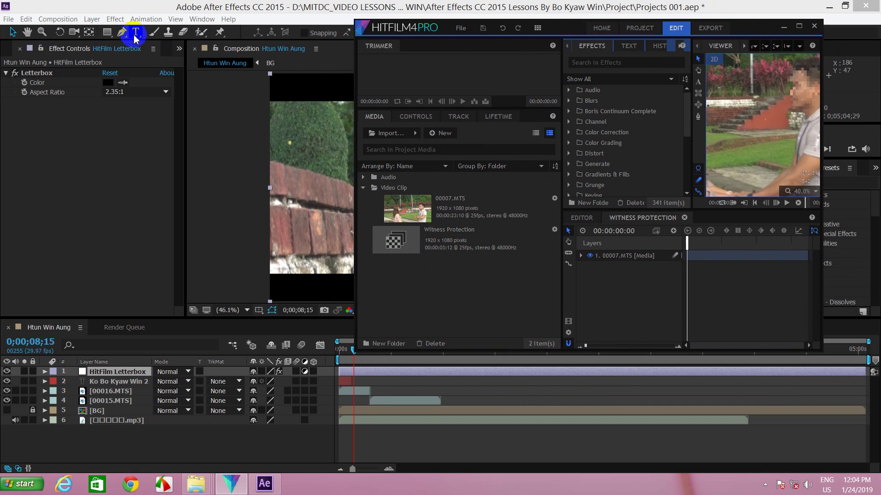
Step: Switch to After Effects and review the HitFilm effect categories, listing the effects inside HitFilm - Keying
click(115, 20)
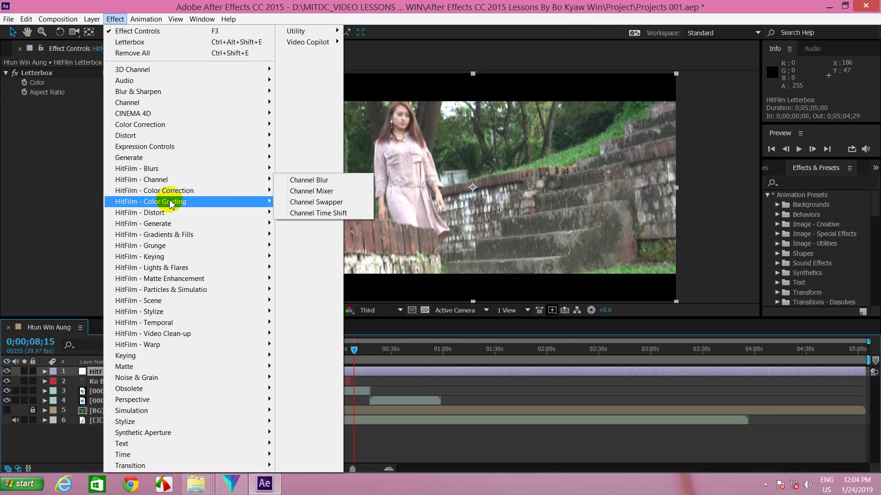
mouse_move(238, 256)
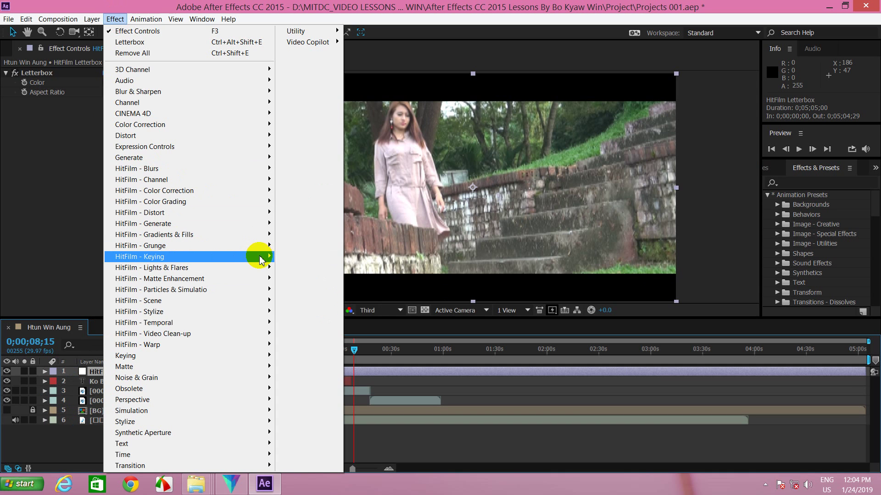
mouse_move(265, 262)
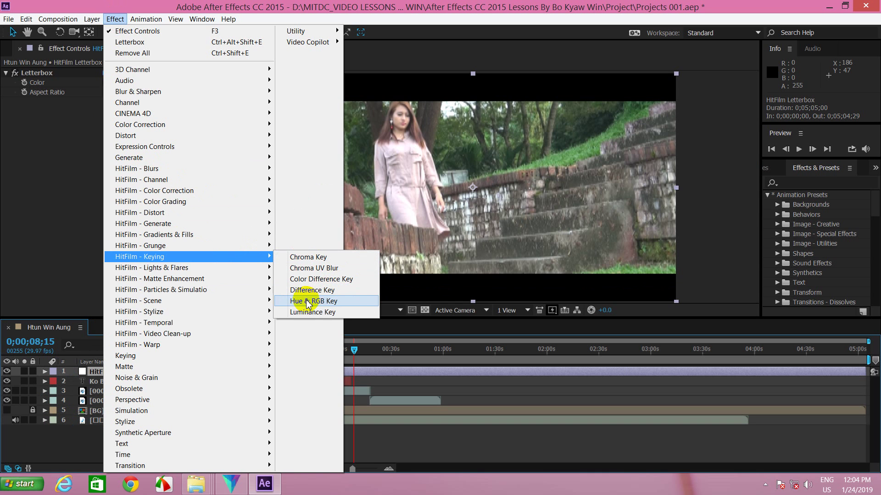
Step: Switch to HitFilm 4 Pro, maximize it, and expand Keying with its Matte Enhancement subfolder to examine the effects they contain
click(237, 489)
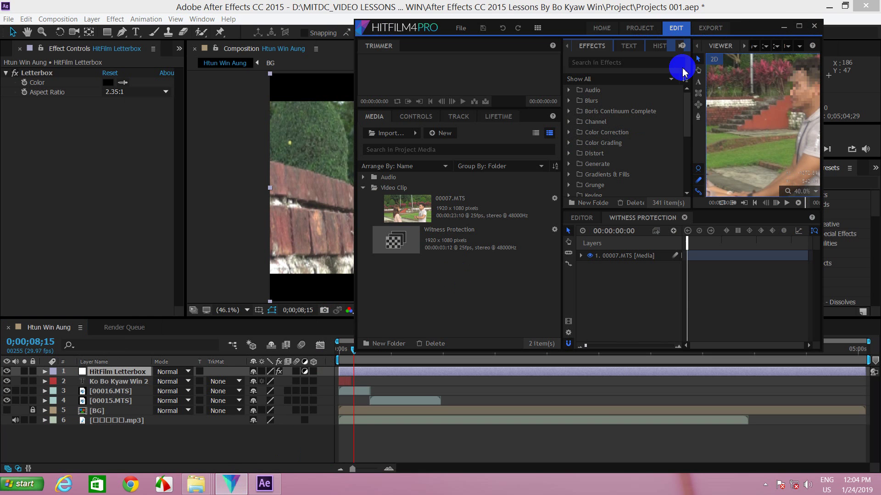
click(798, 28)
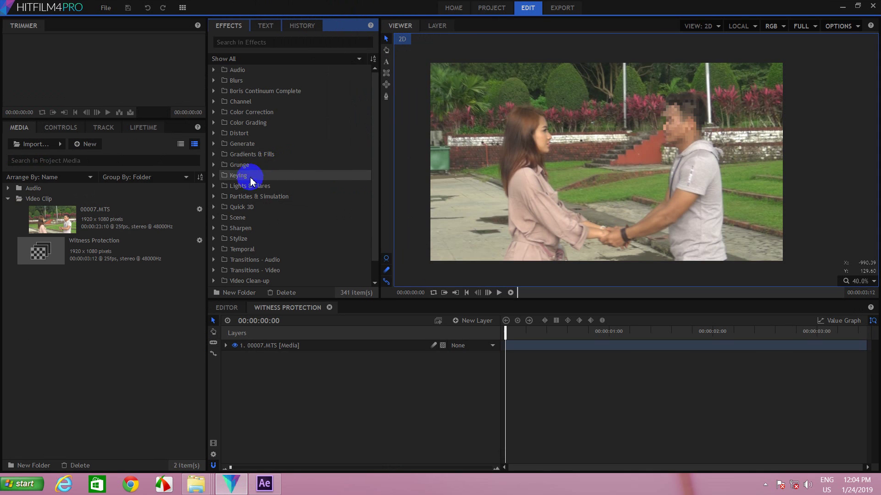
click(214, 176)
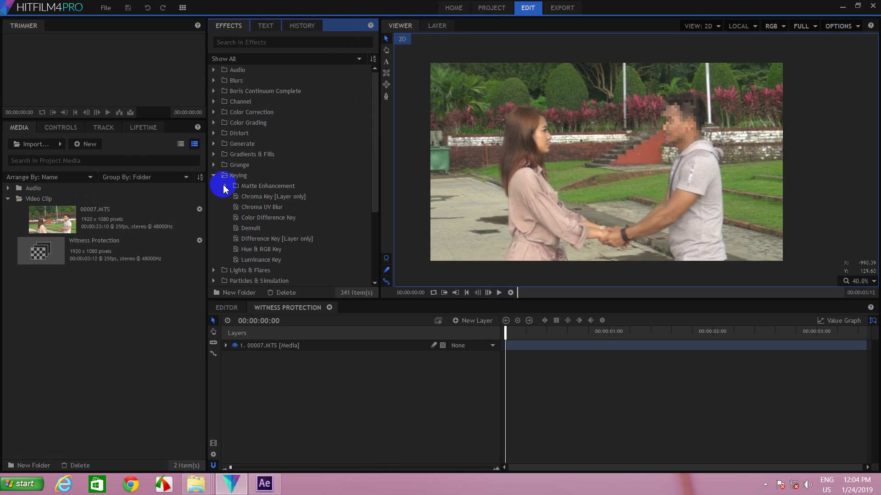
click(224, 185)
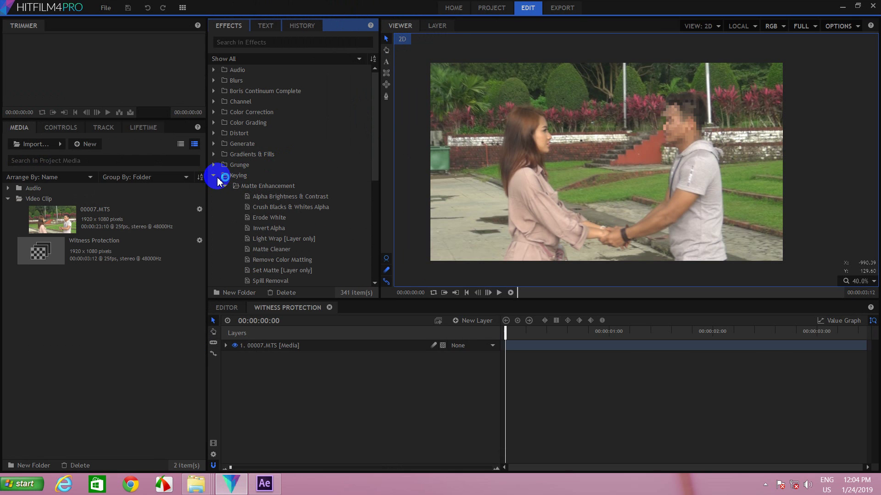
click(213, 176)
click(213, 175)
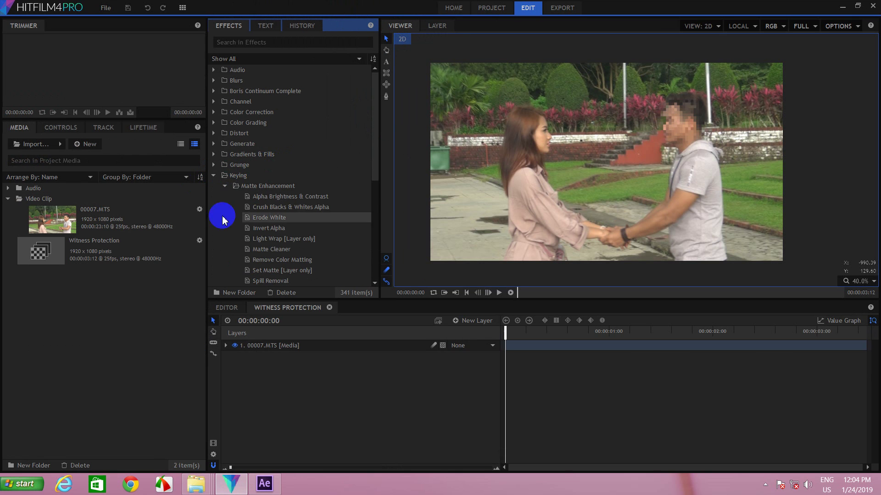
click(225, 186)
click(224, 185)
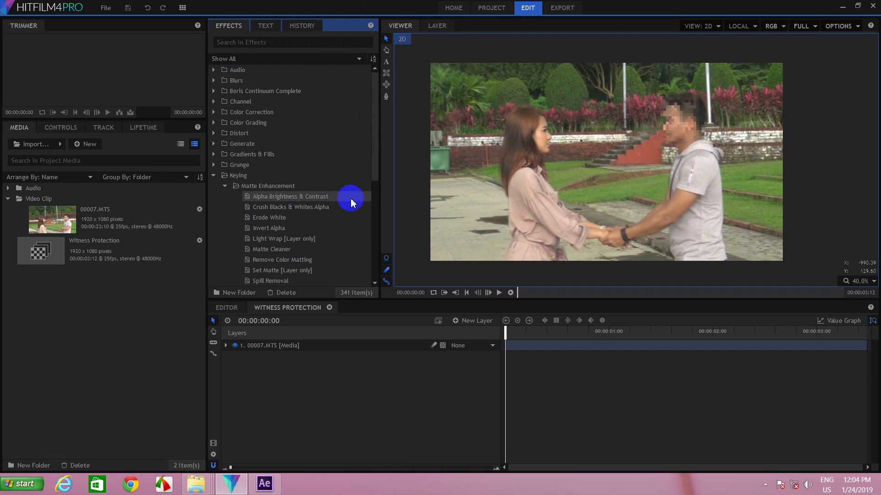
drag(374, 178, 384, 217)
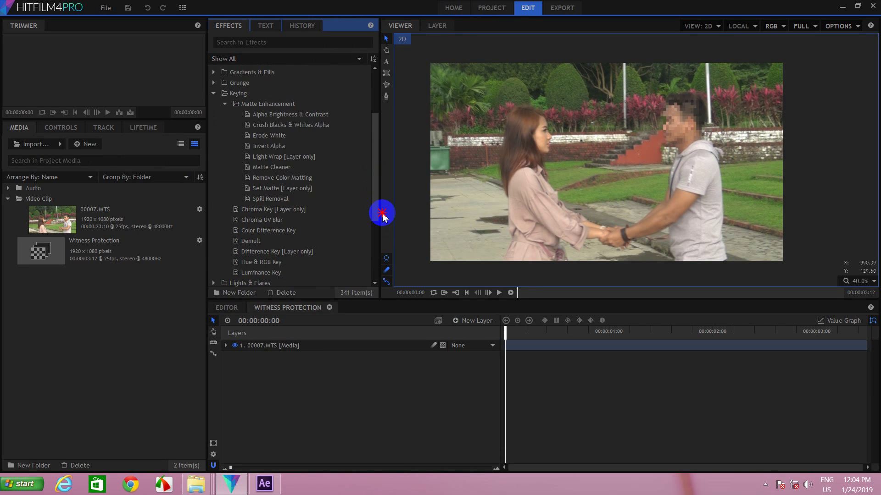
click(282, 230)
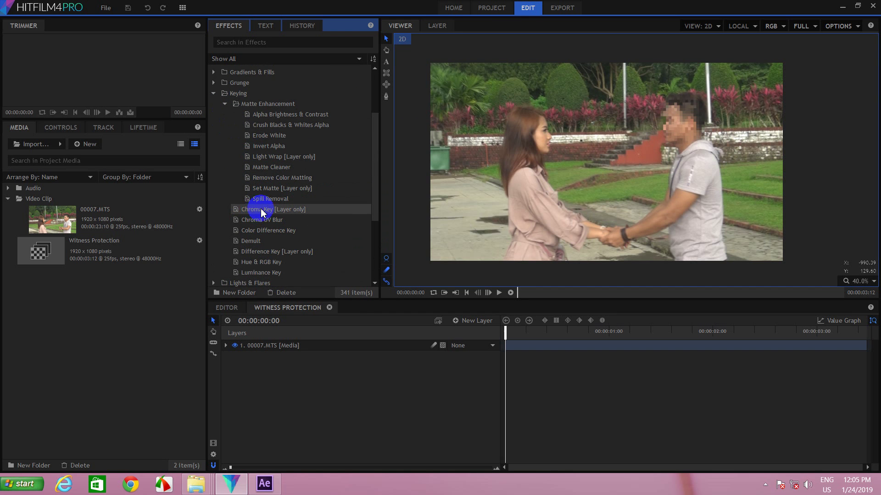
Step: Return to After Effects and compare its HitFilm - Keying effects with those in HitFilm 4 Pro
click(265, 483)
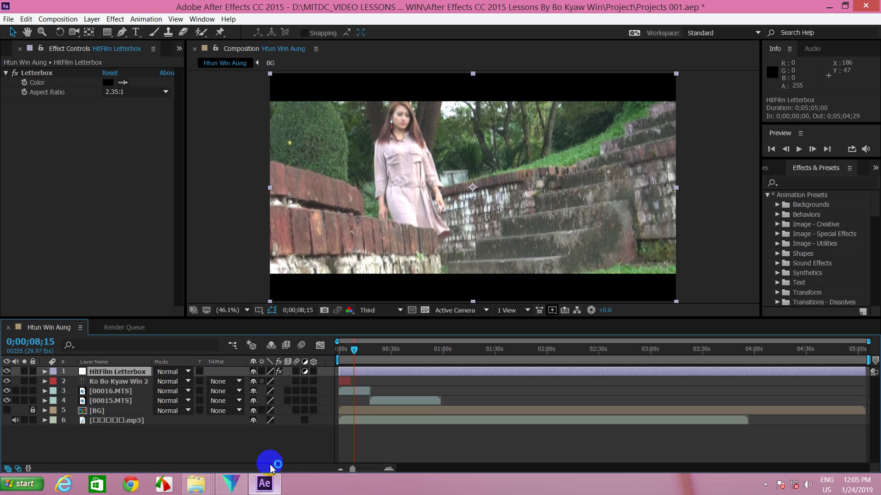
click(115, 20)
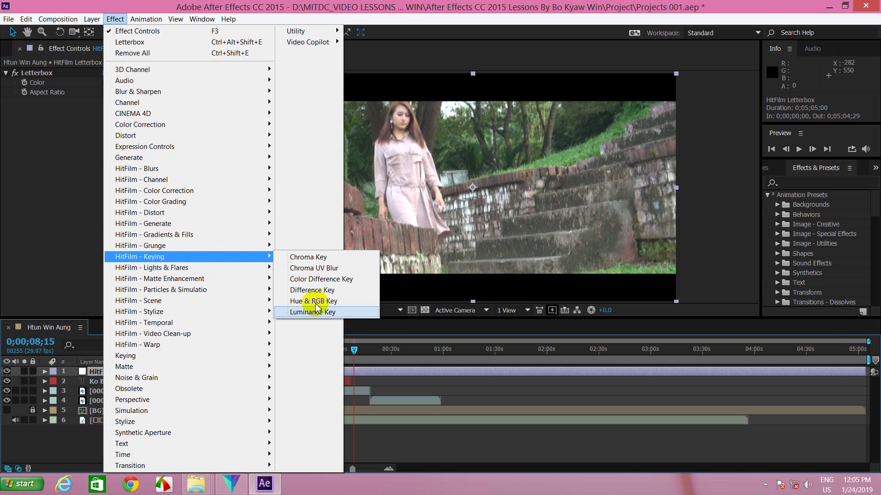
click(311, 289)
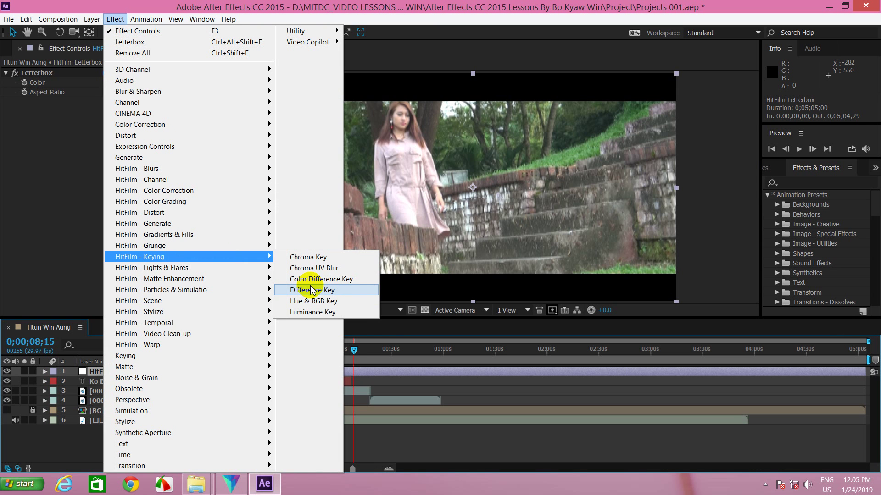
click(76, 453)
click(118, 371)
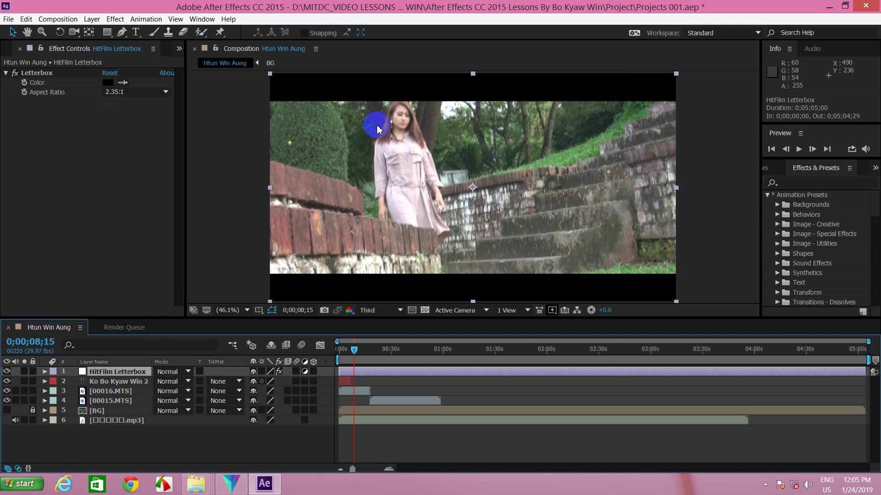
Step: Toggle the HitFilm Letterbox layer's visibility off and on to compare the frame with and without it
click(6, 373)
click(6, 372)
click(7, 372)
click(6, 372)
click(532, 136)
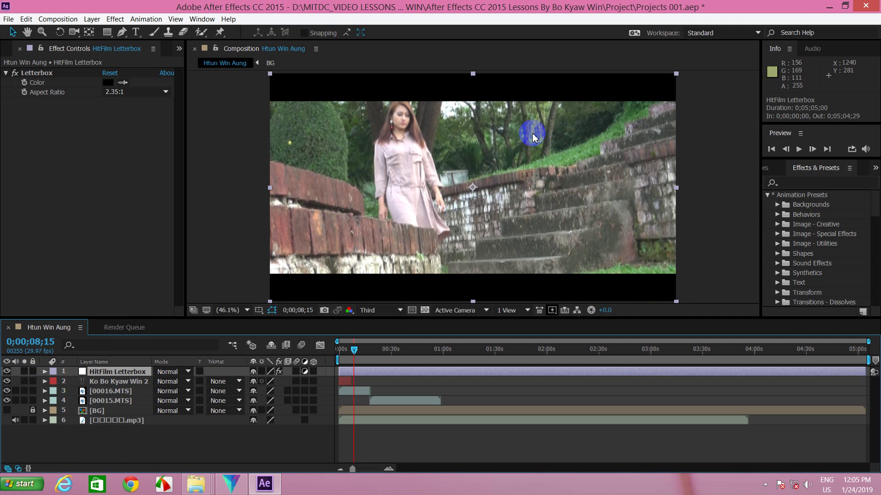
Step: Bring HitFilm 4 Pro back up, collapse the Keying effects folder and expand the Generate folder
click(828, 5)
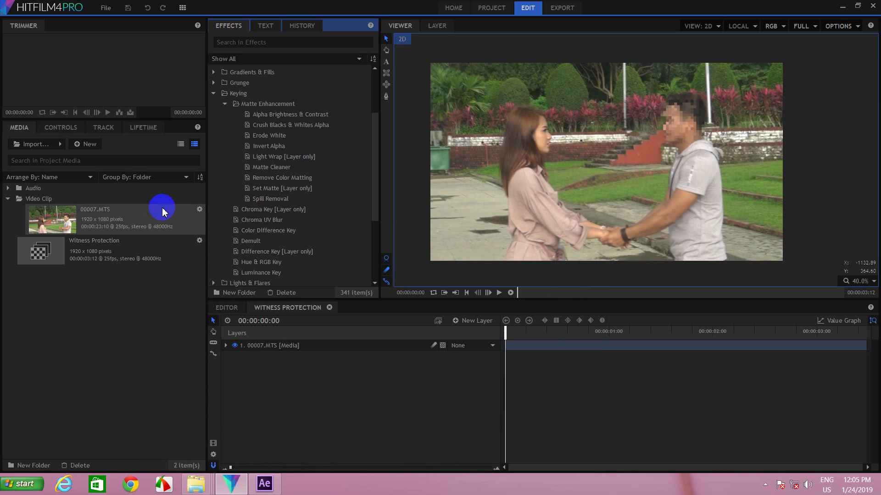
click(842, 9)
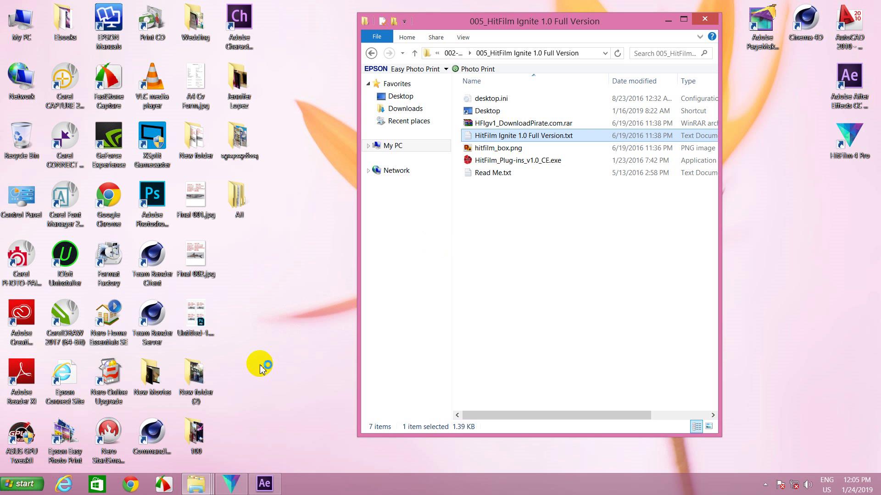
click(228, 486)
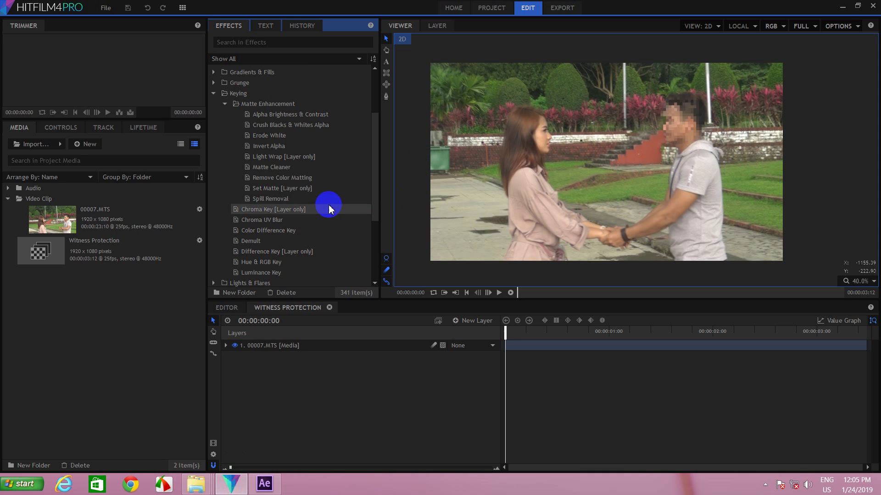
click(215, 95)
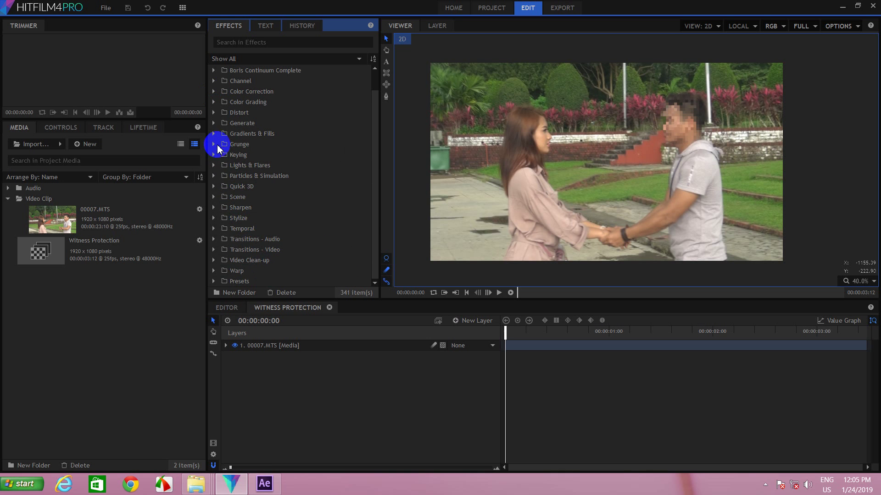
click(213, 123)
click(300, 347)
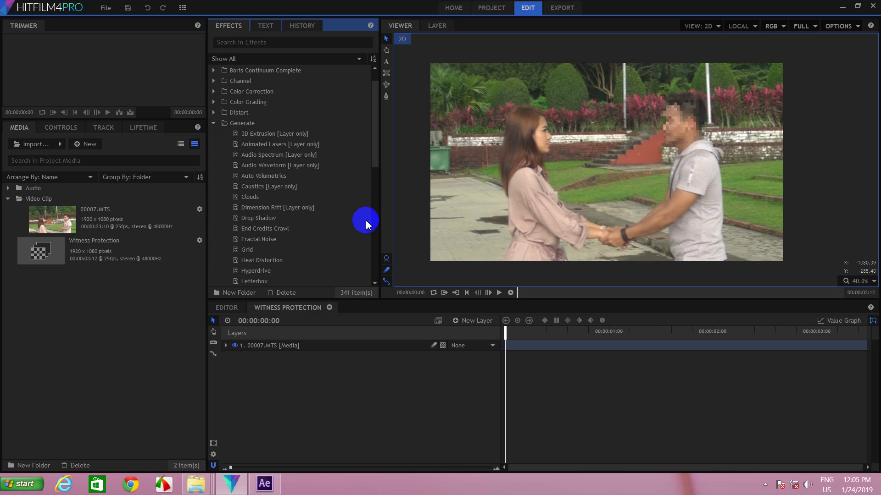
Step: Add a Grade layer named Letterbox above 00007.MTS and apply the Generate folder's Letterbox effect to it
click(476, 321)
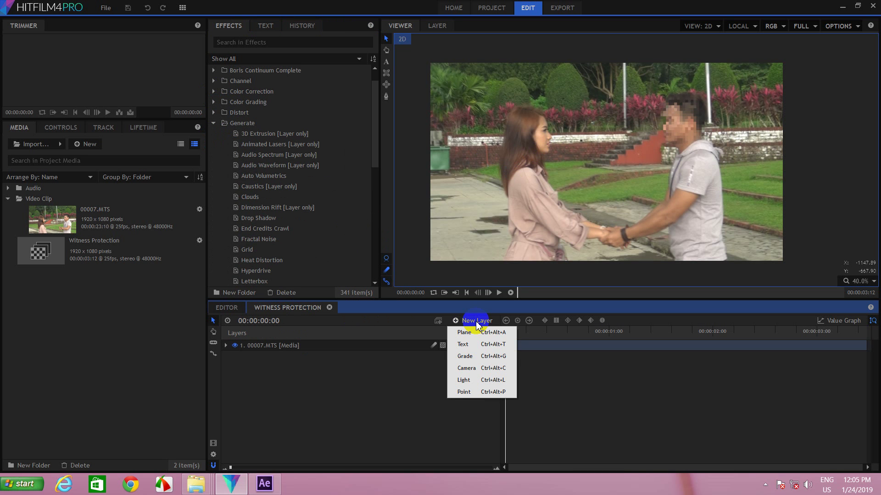
click(489, 358)
key(Return)
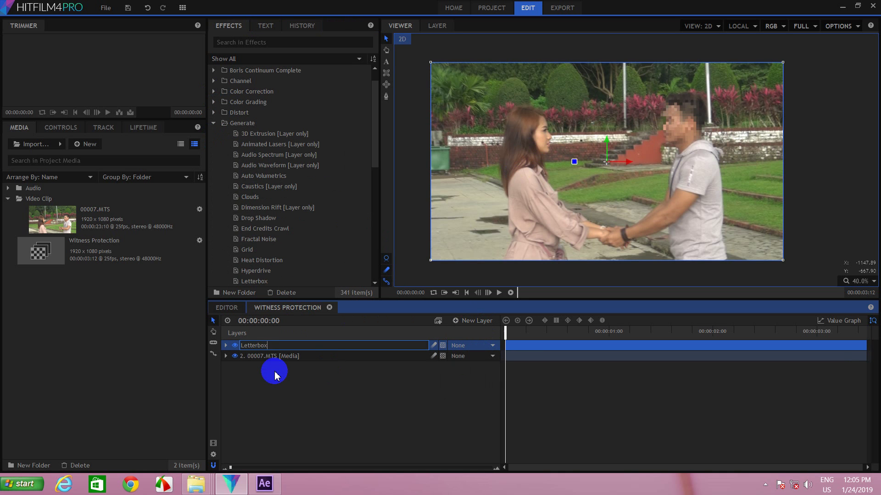
key(Return)
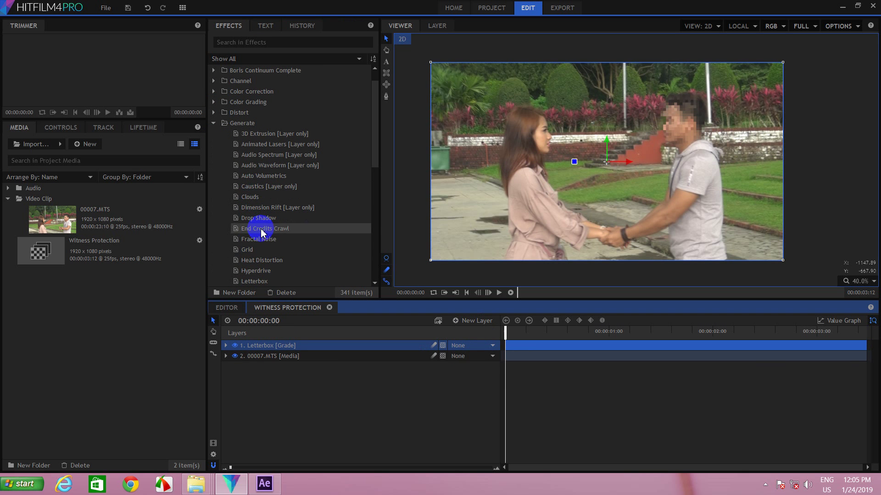
click(255, 280)
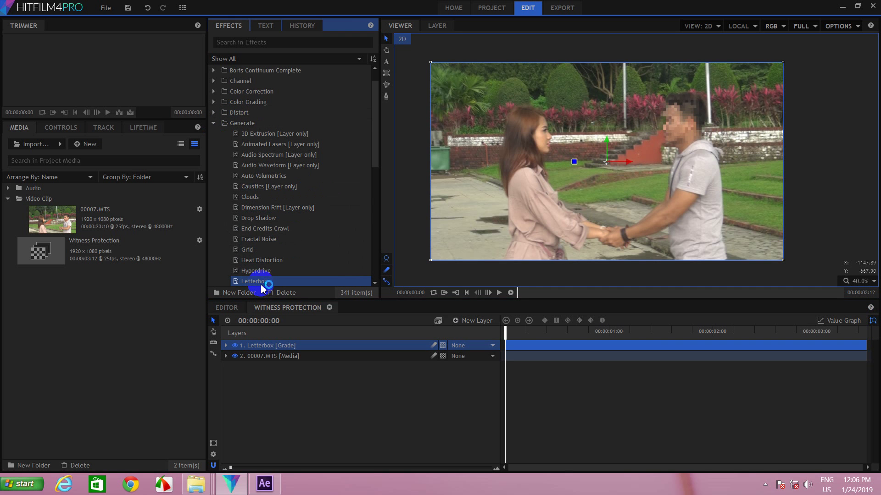
drag(266, 299, 267, 345)
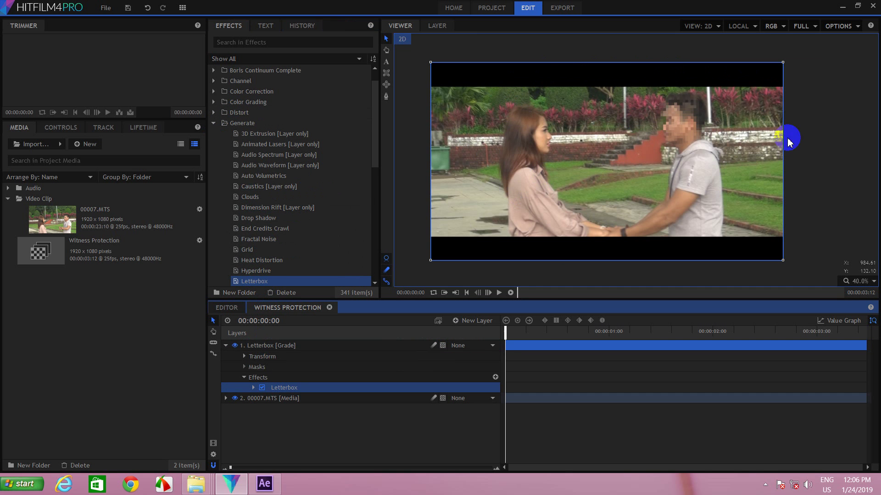
Step: Compare the letterboxed frames in After Effects and HitFilm 4 Pro, and review the HitFilm effect categories in After Effects again
click(265, 487)
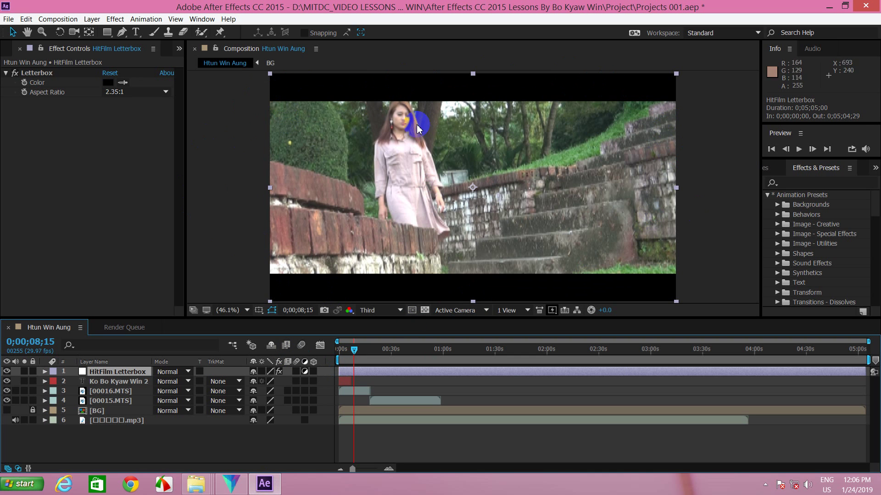
click(231, 483)
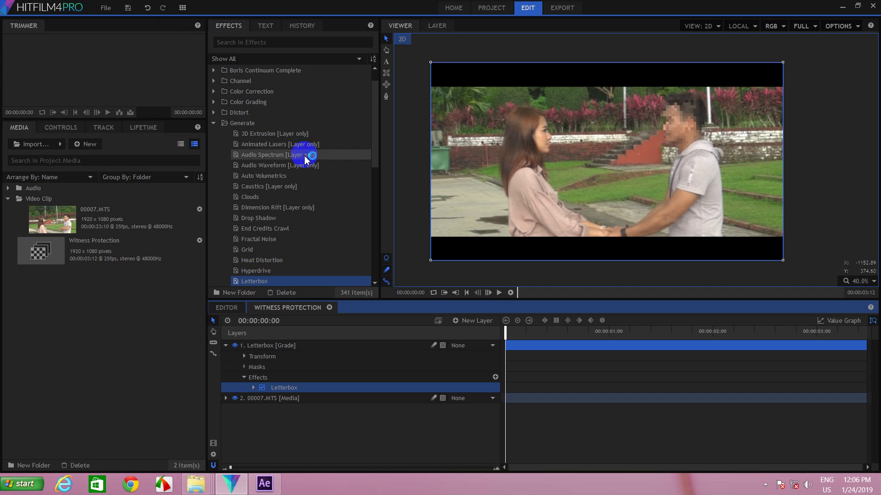
click(842, 6)
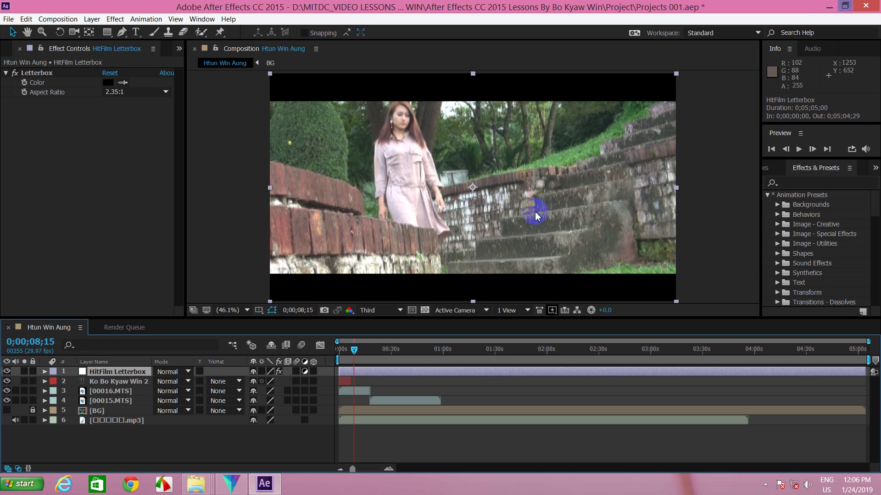
click(116, 19)
mouse_move(166, 271)
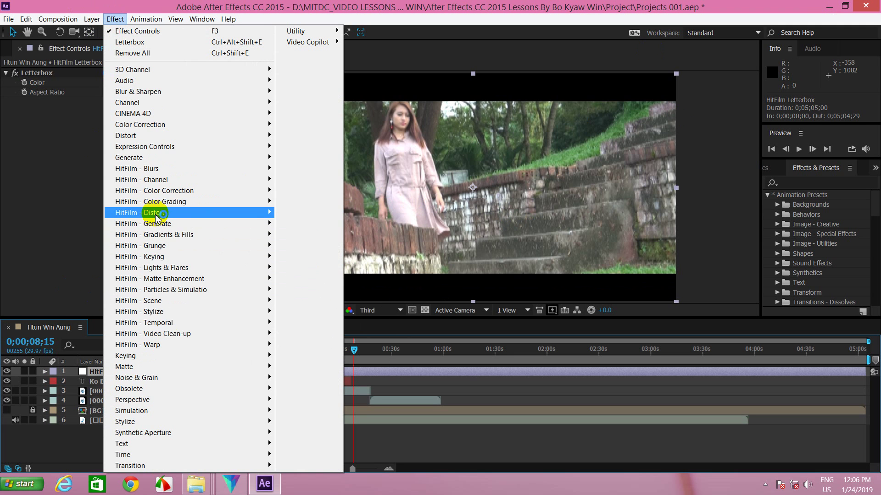
click(87, 449)
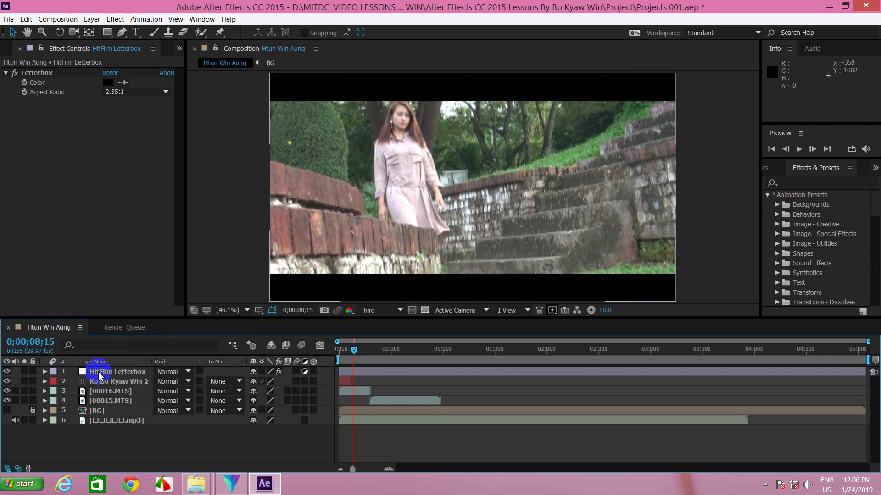
Step: Hide the HitFilm Letterbox layer and create a new adjustment layer above it
click(99, 373)
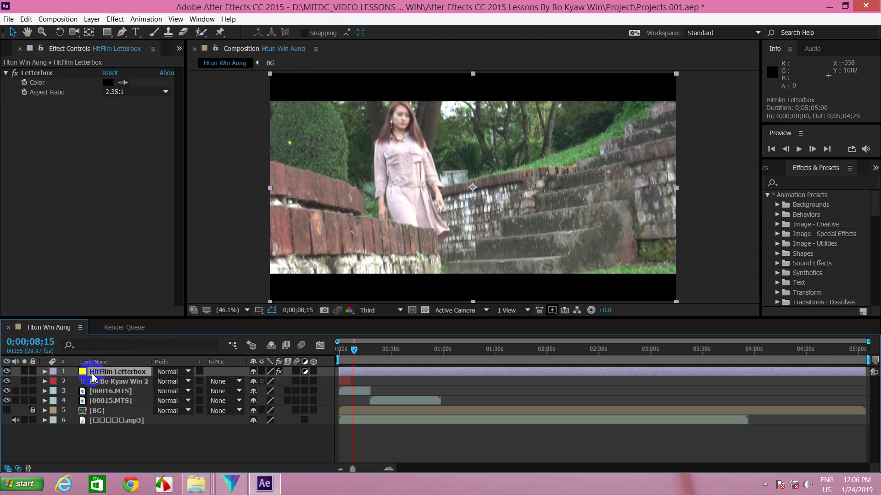
click(7, 372)
click(91, 19)
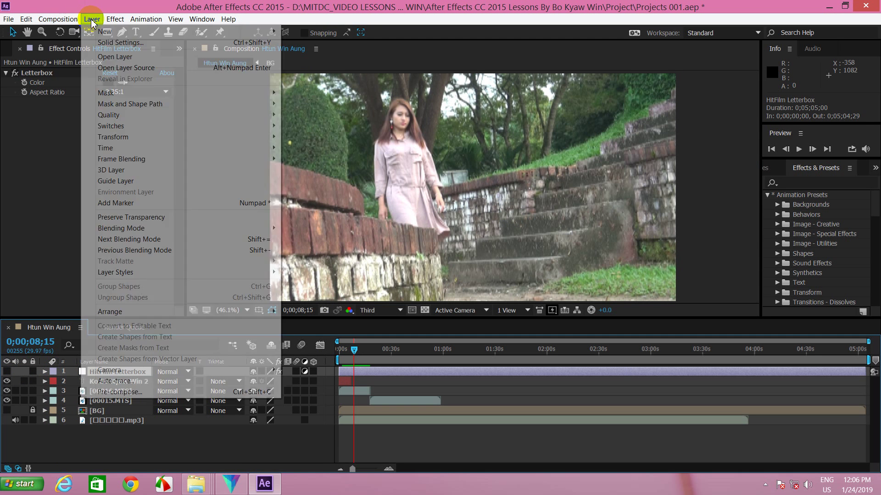
mouse_move(232, 31)
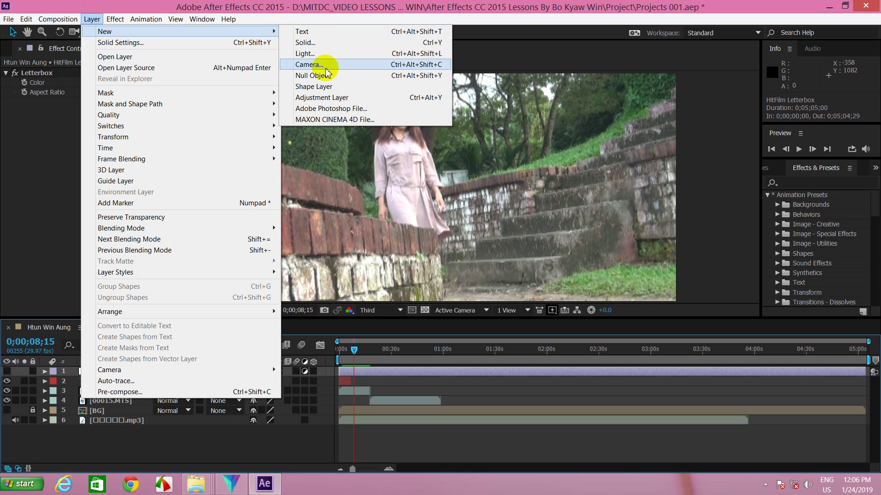
click(334, 96)
click(151, 445)
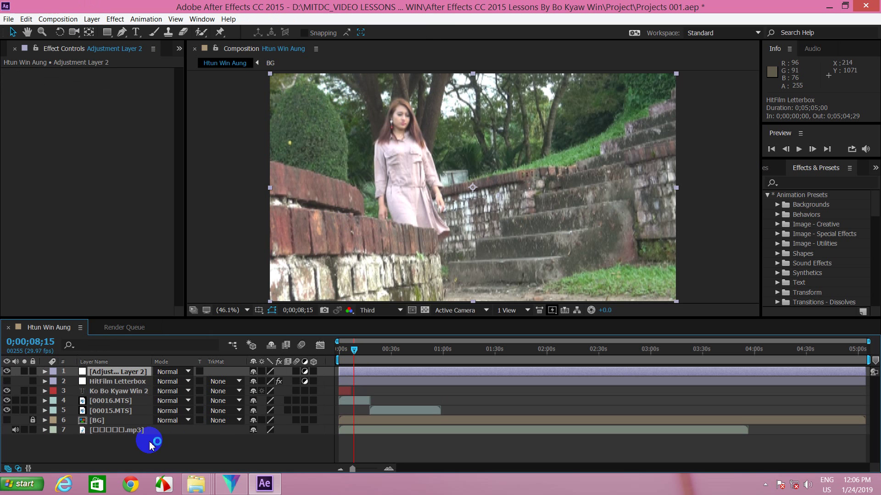
Step: Rename the new adjustment layer as HitFilm Cine Style
right_click(128, 373)
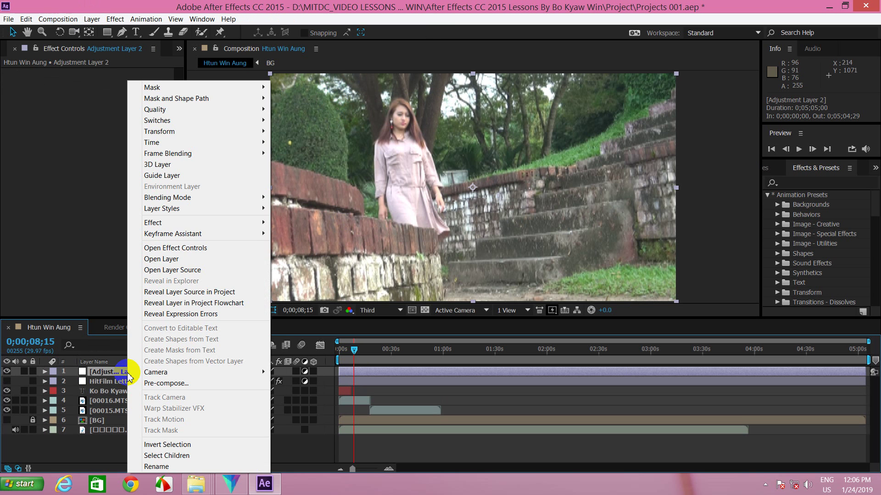
right_click(113, 374)
click(146, 466)
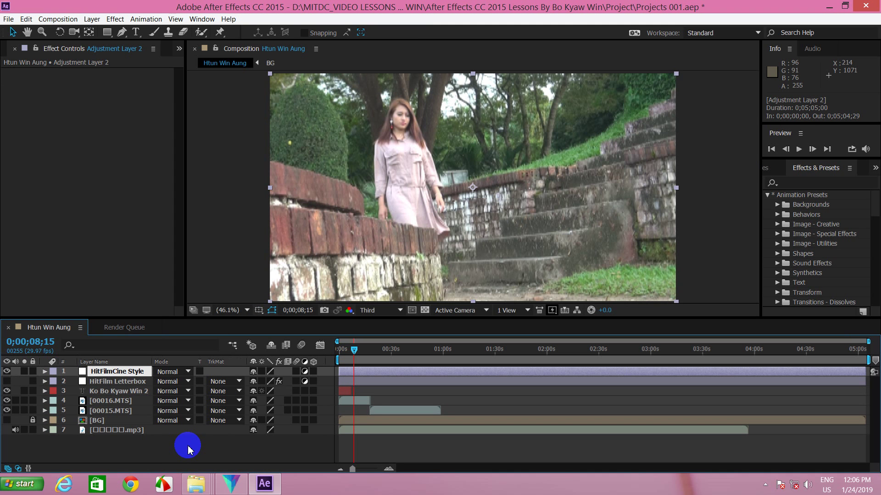
click(188, 445)
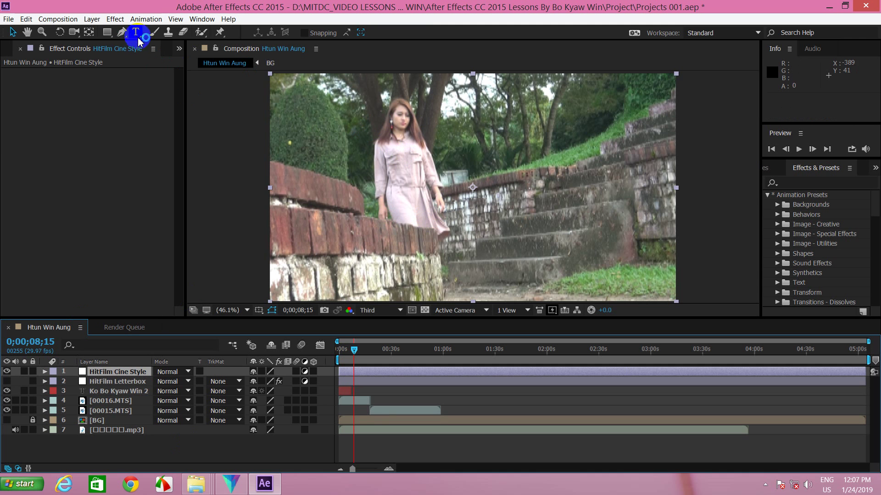
Step: Browse the HitFilm effect categories for the Cine Style effect, and search the effects and presets for "Cine"
click(118, 20)
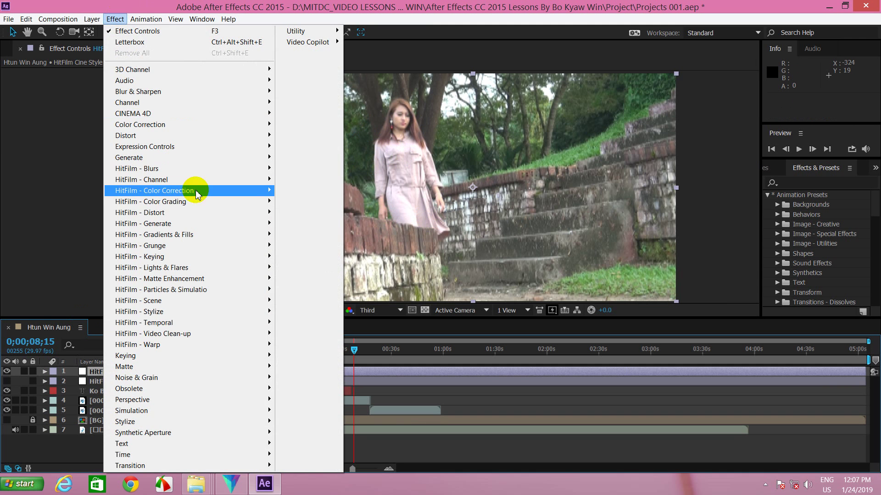
mouse_move(220, 202)
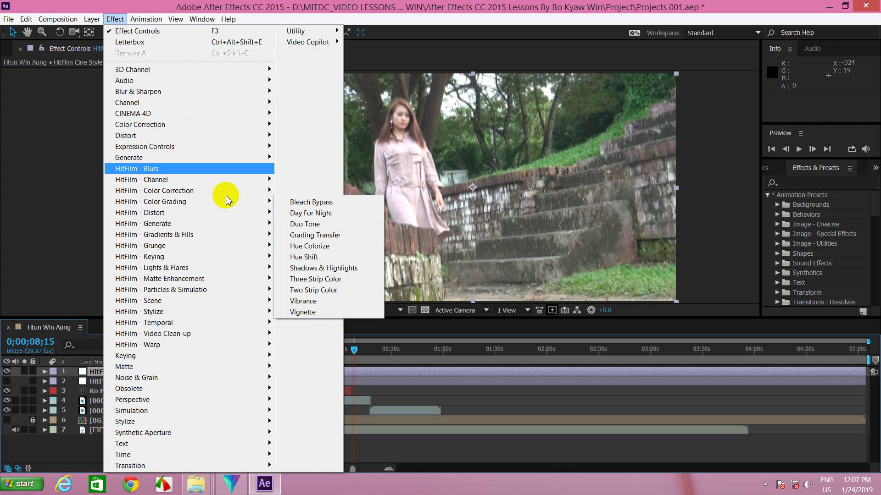
mouse_move(118, 233)
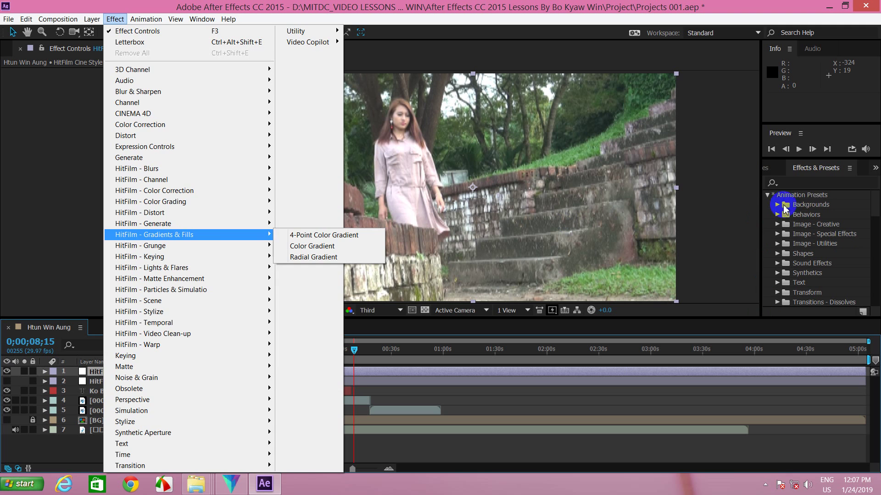
click(806, 183)
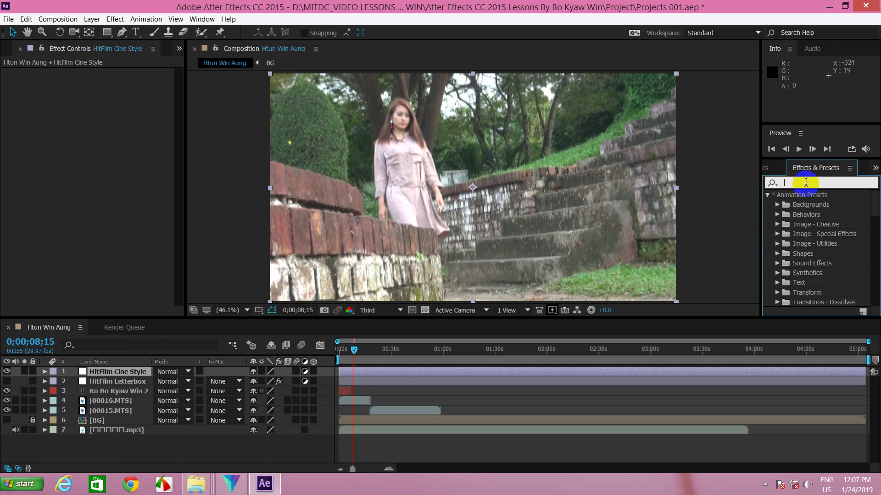
text(c)
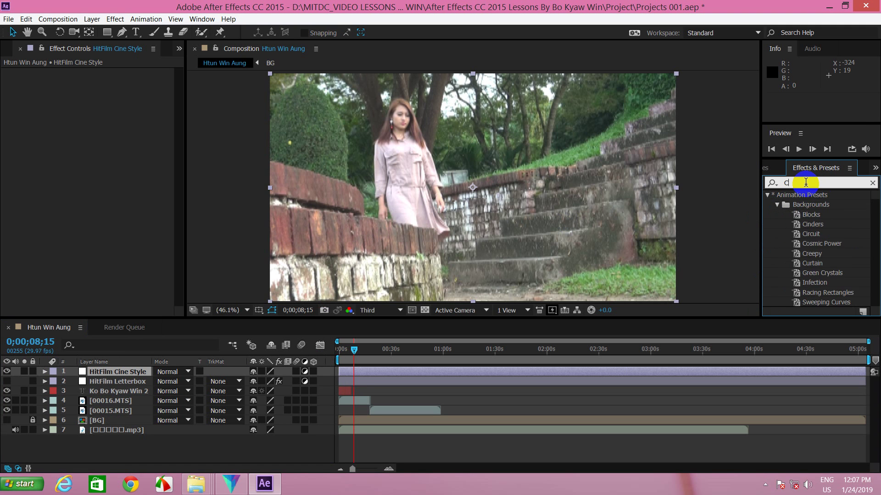
text(ine)
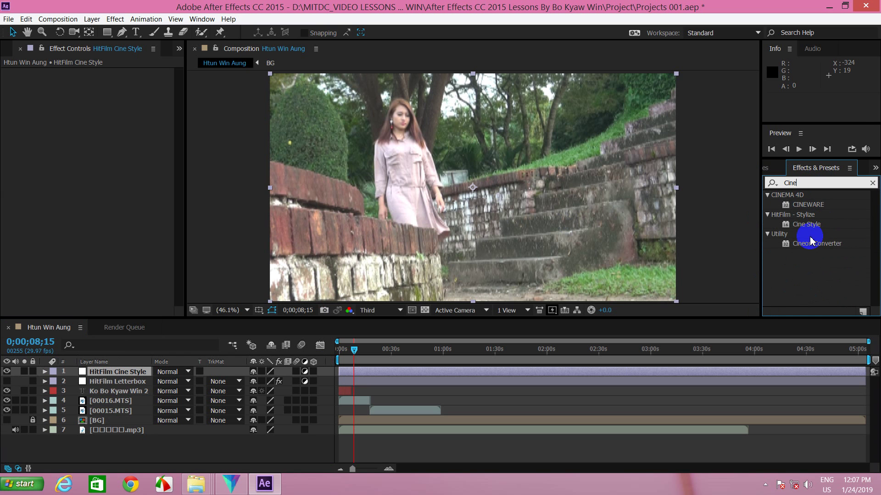
Step: Apply the HitFilm - Stylize effect Cine Style to the HitFilm Cine Style adjustment layer
drag(809, 230, 90, 374)
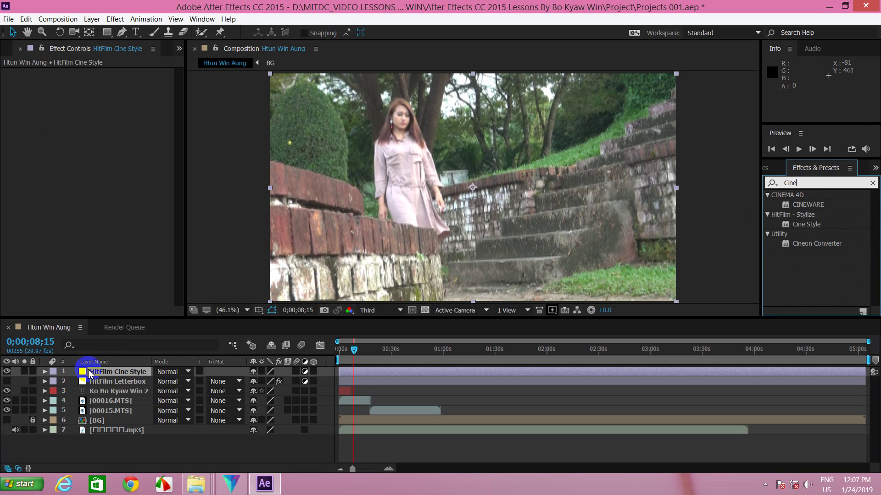
click(115, 19)
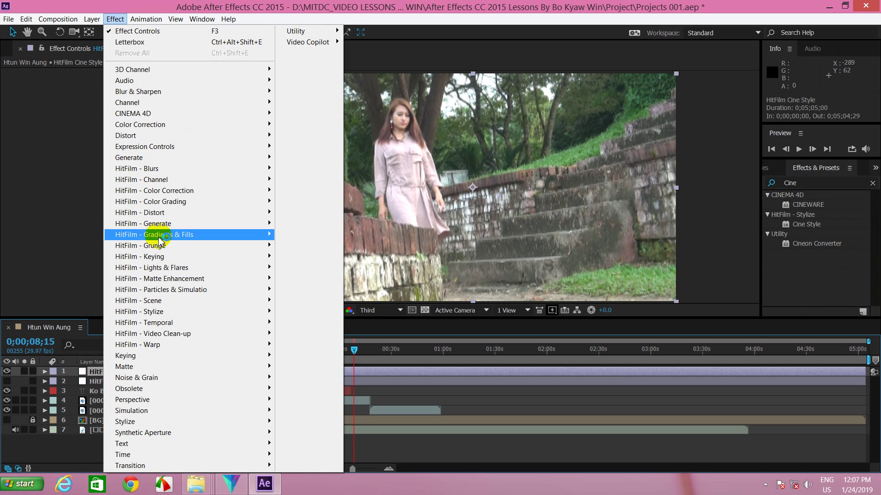
mouse_move(216, 311)
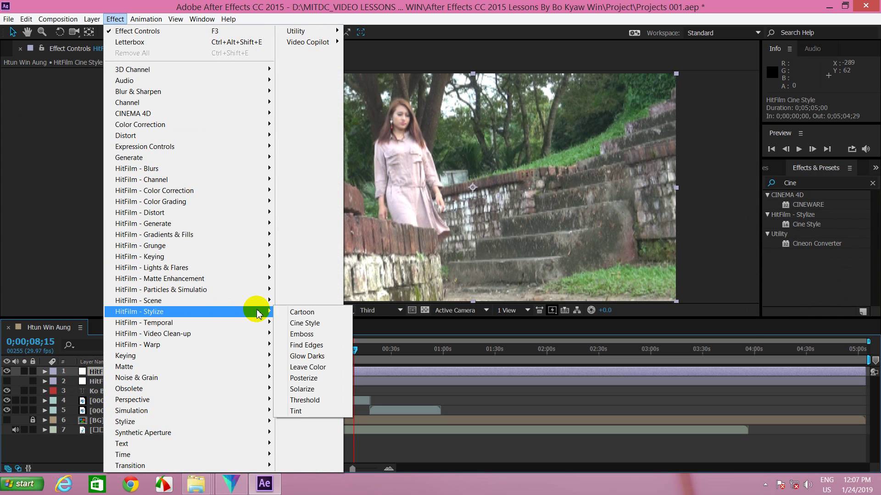
click(303, 326)
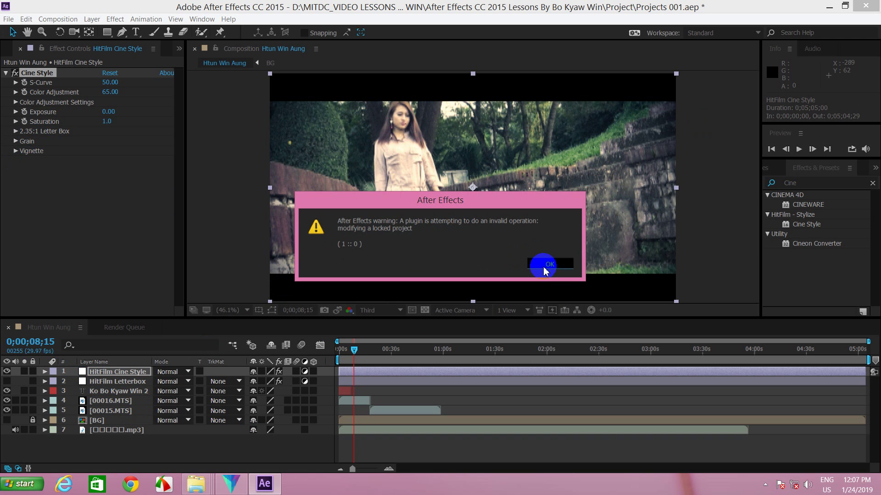
Step: Dismiss the repeated plug-in warnings about modifying a locked project
click(557, 266)
click(555, 264)
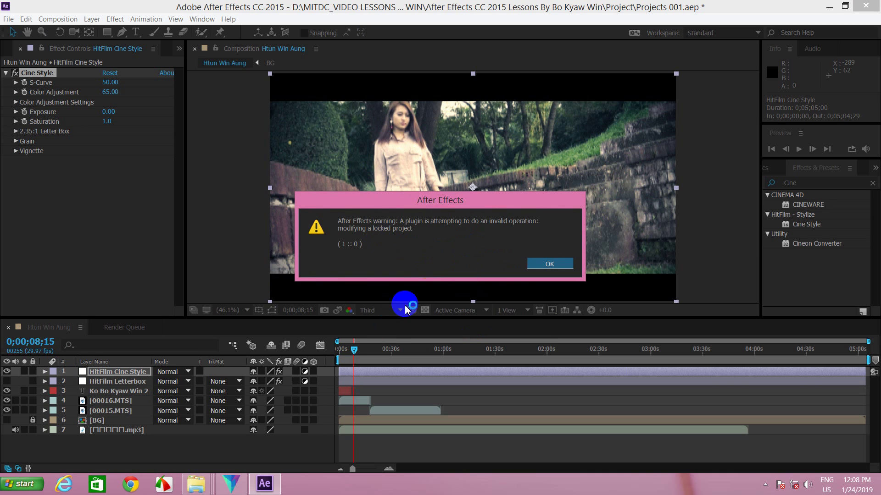
click(545, 265)
click(545, 266)
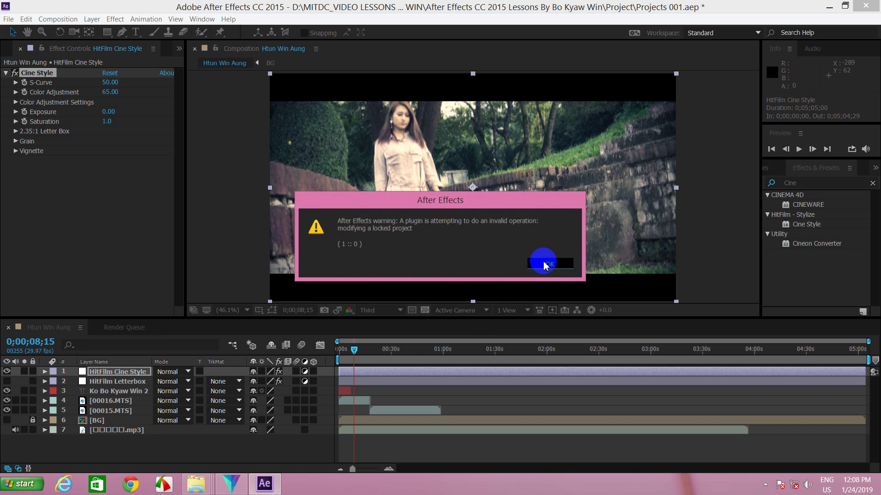
click(545, 267)
click(540, 273)
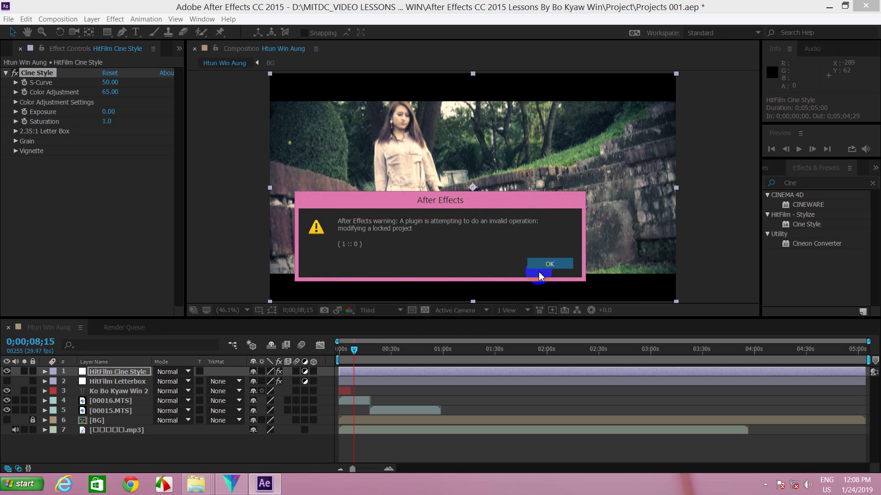
click(13, 74)
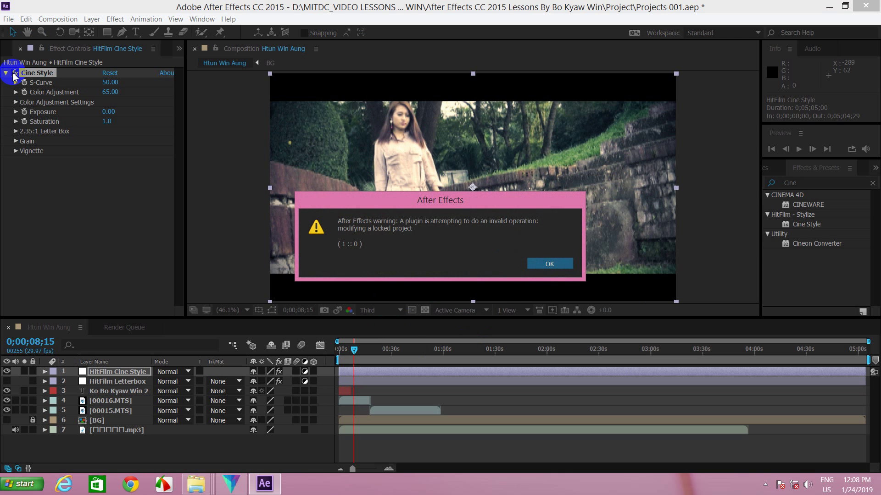
click(560, 262)
click(129, 370)
key(Return)
key(Return)
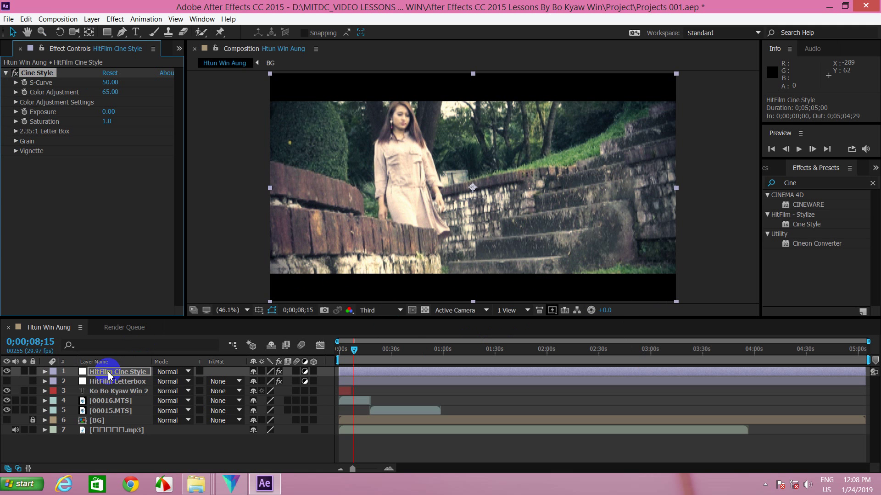
Step: Toggle the HitFilm Cine Style layer's visibility to compare the frame with and without the effect, leaving the layer visible and Cine Style selected
click(109, 376)
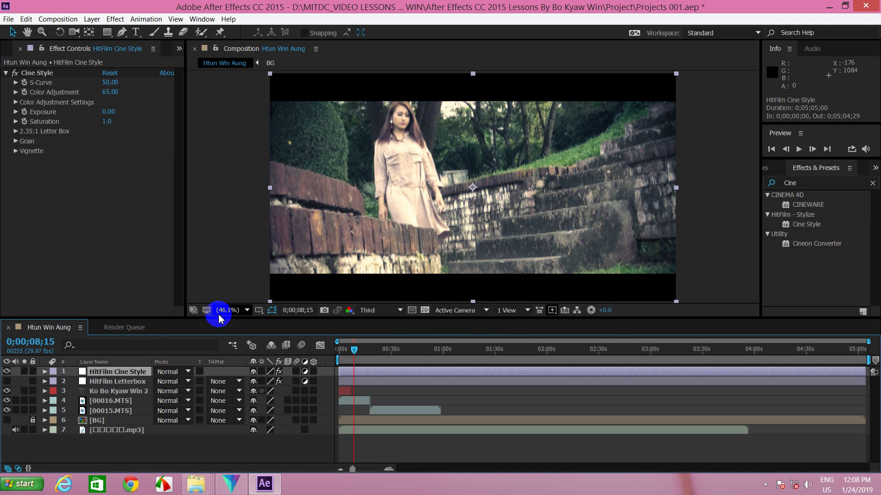
click(10, 375)
click(9, 375)
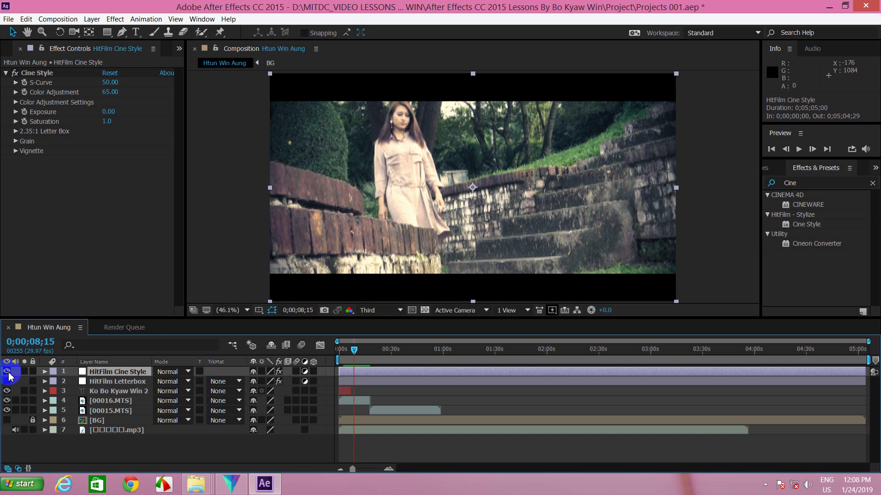
click(7, 372)
click(8, 372)
click(8, 372)
click(7, 372)
click(12, 61)
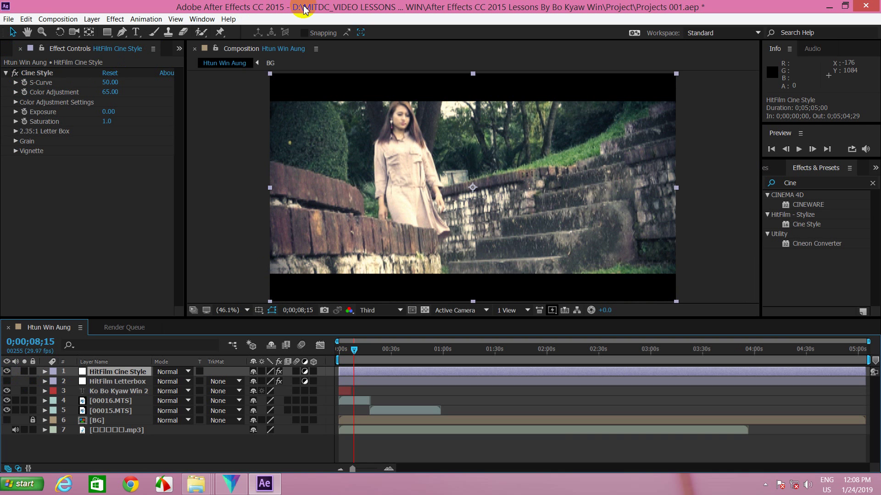
click(228, 62)
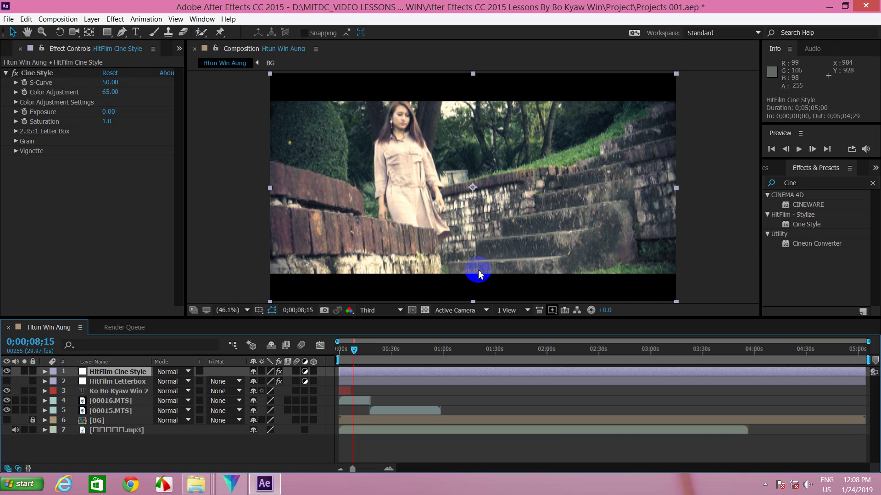
click(32, 75)
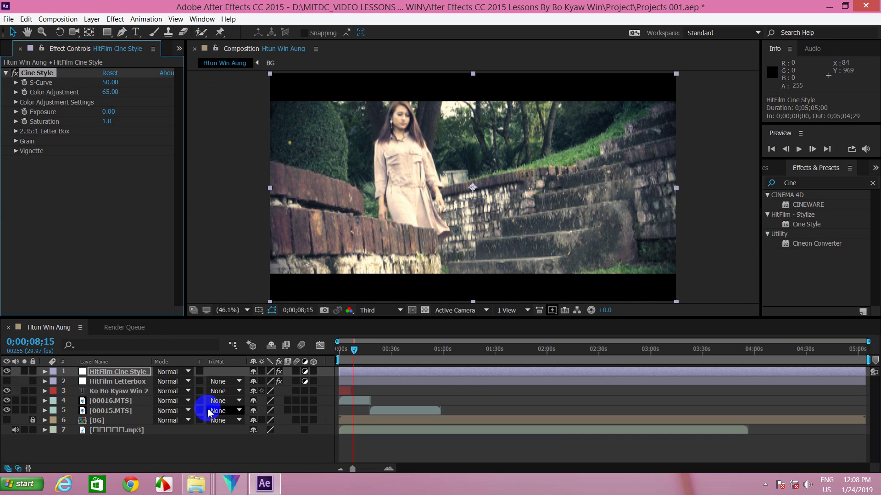
Step: Switch to HitFilm 4 Pro, and collapse and hide the Letterbox grade layer in the Witness Protection composite shot
click(228, 488)
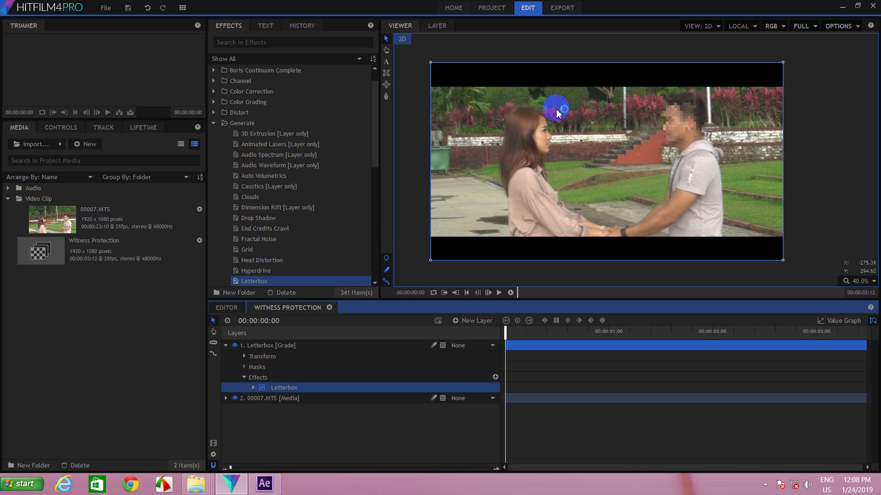
click(227, 308)
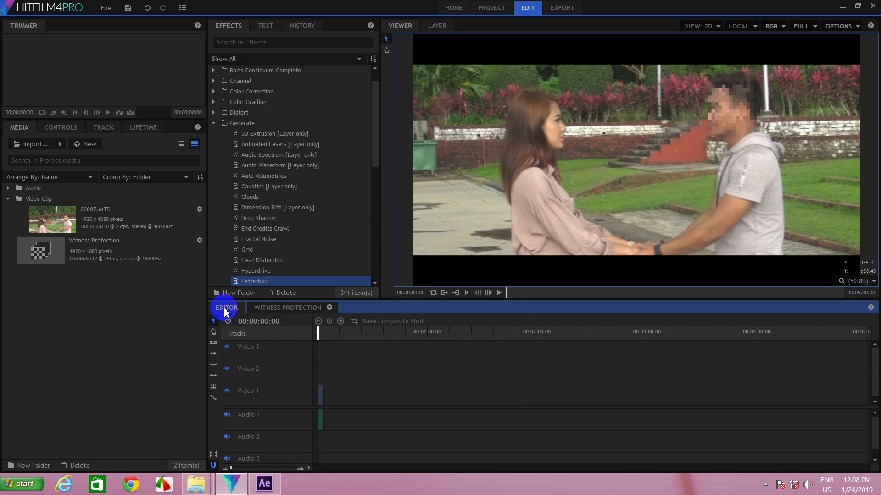
click(288, 312)
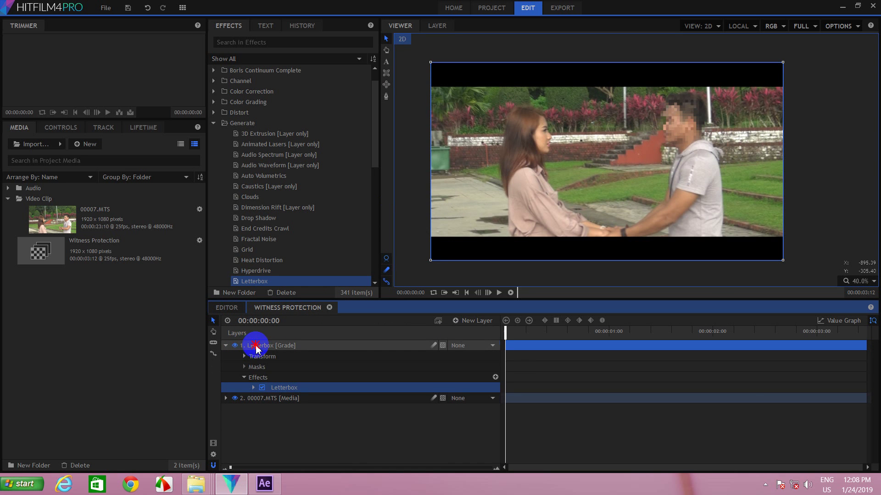
click(256, 347)
click(226, 345)
click(234, 345)
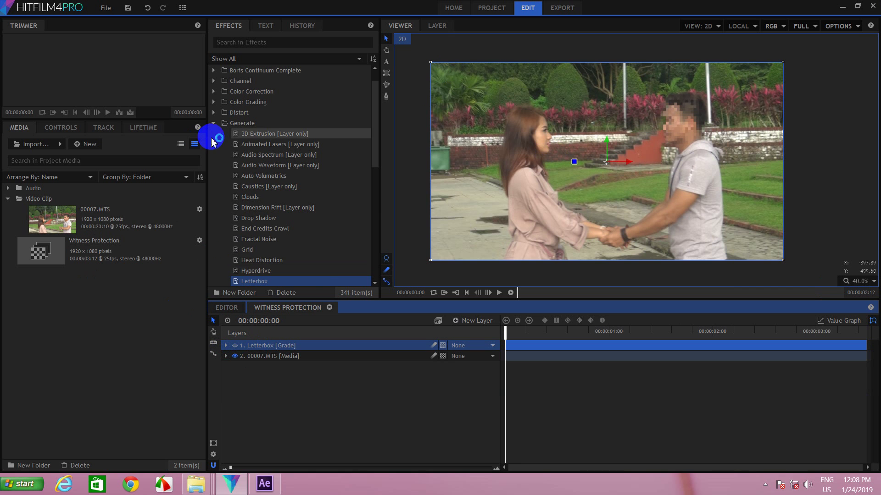
Step: Collapse the Generate folder, check the Stylize folder, and select Cine Style in the expanded Color Grading folder
click(213, 123)
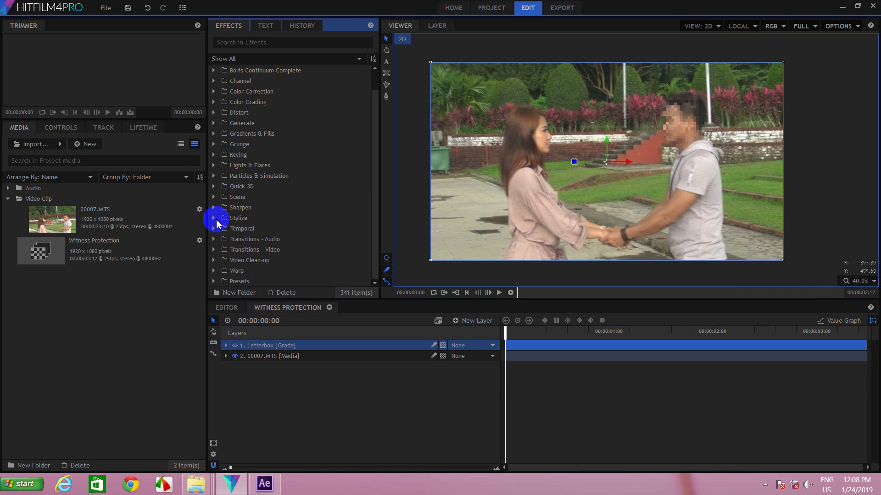
click(214, 218)
click(253, 251)
drag(374, 186, 378, 232)
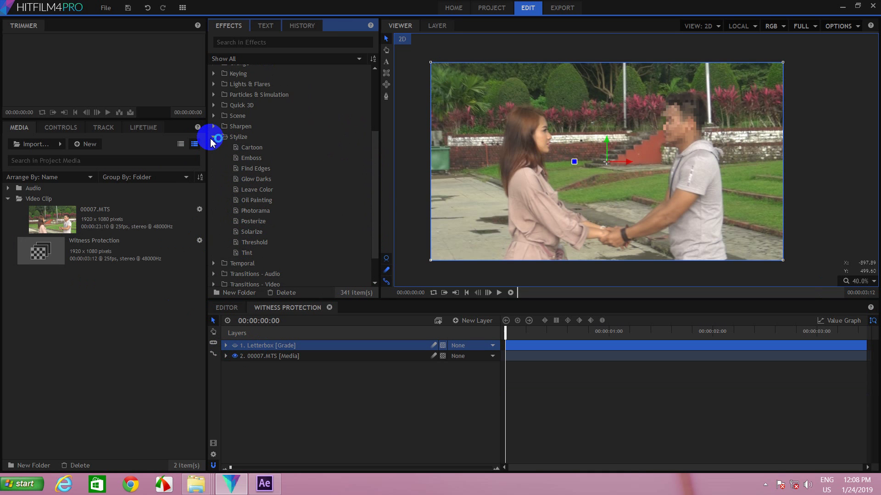
click(214, 138)
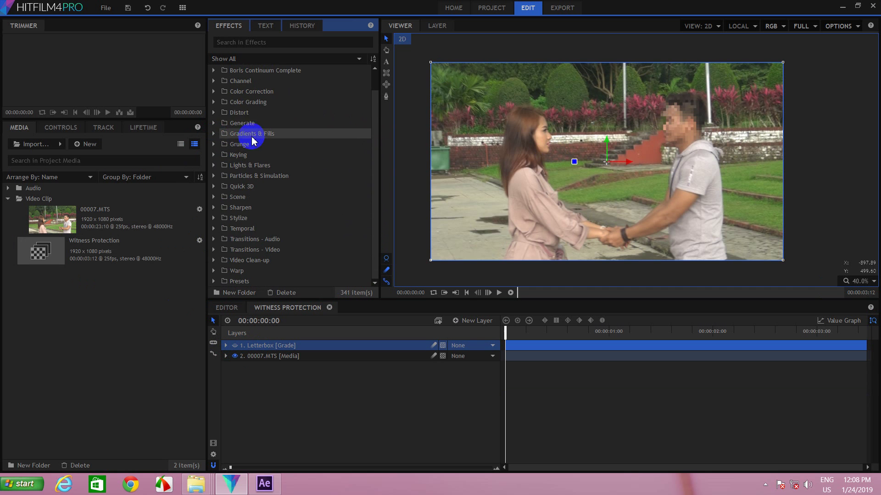
click(214, 101)
click(255, 124)
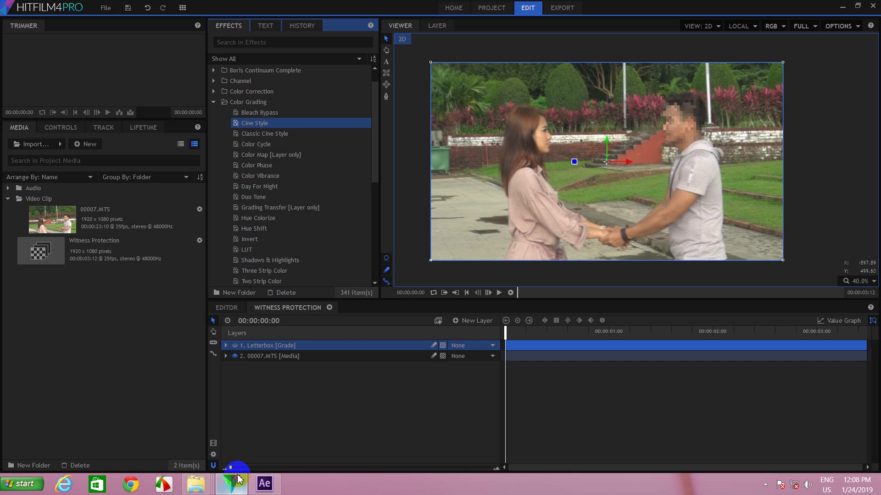
Step: Switch back to After Effects and select Cine Style under HitFilm - Stylize in the effect search results
mouse_move(228, 483)
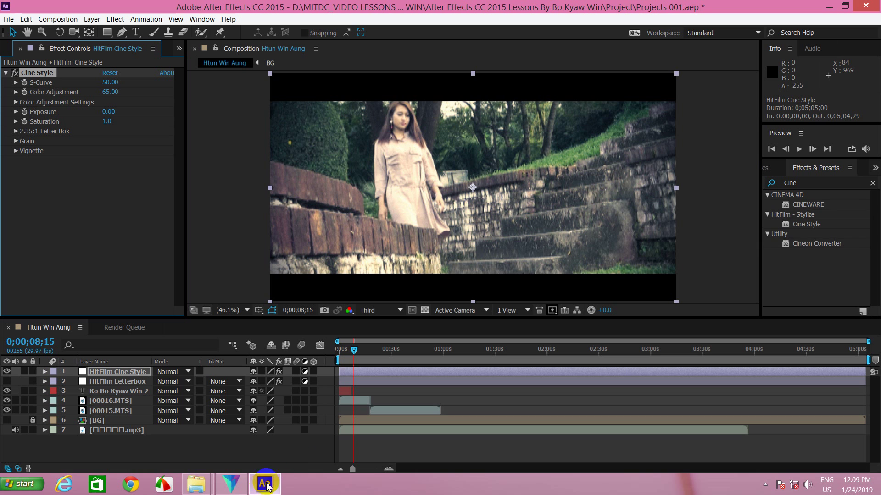
click(265, 483)
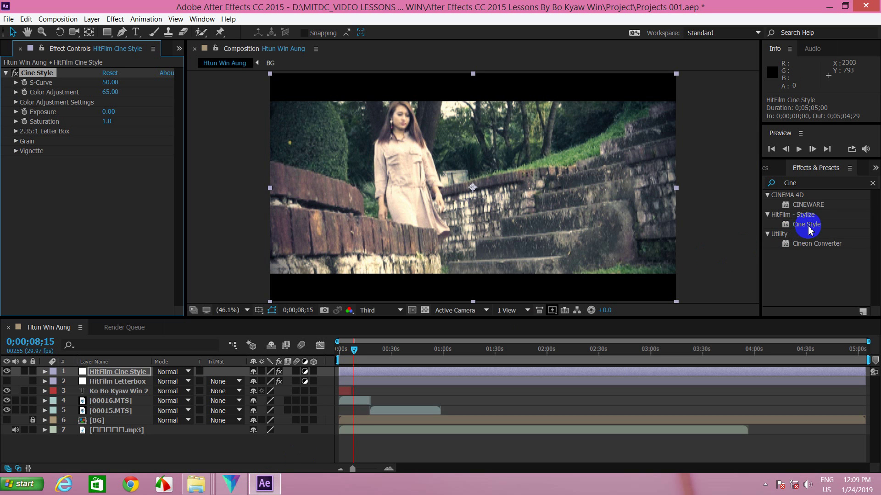
click(806, 225)
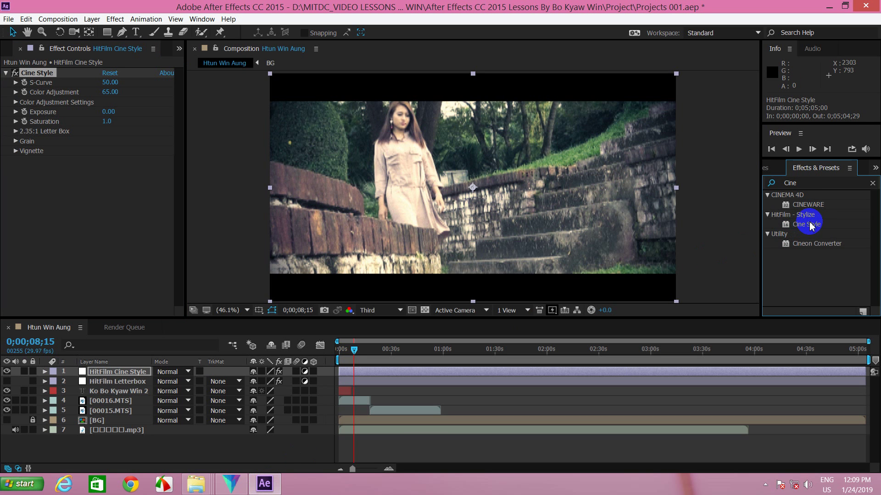
click(809, 227)
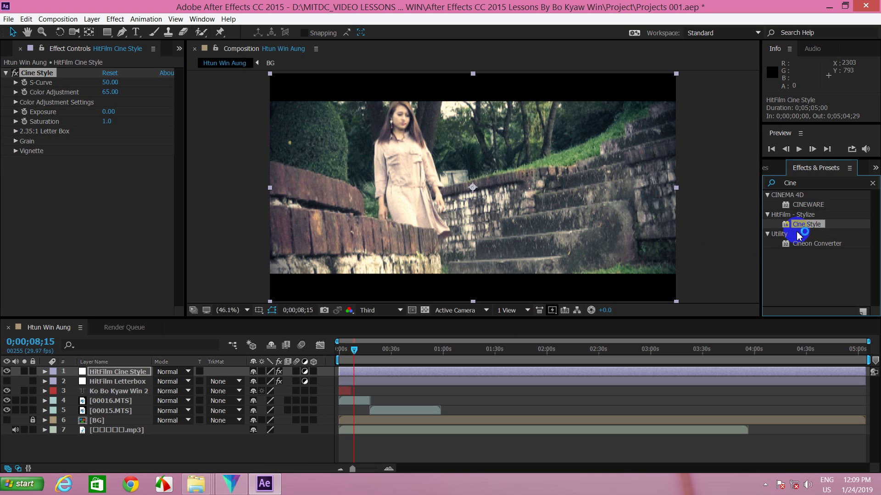
Step: Switch to HitFilm 4 Pro, collapse the Color Grading effects folder, and minimize the program to return to After Effects
click(231, 484)
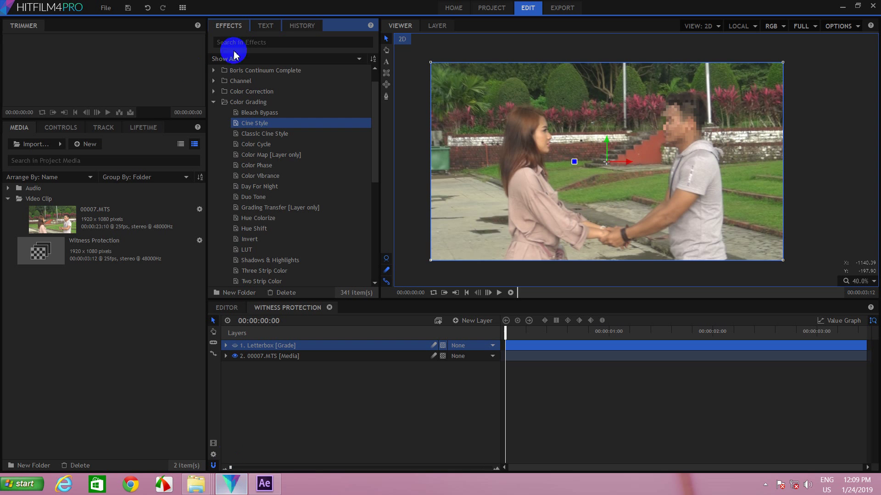
click(213, 101)
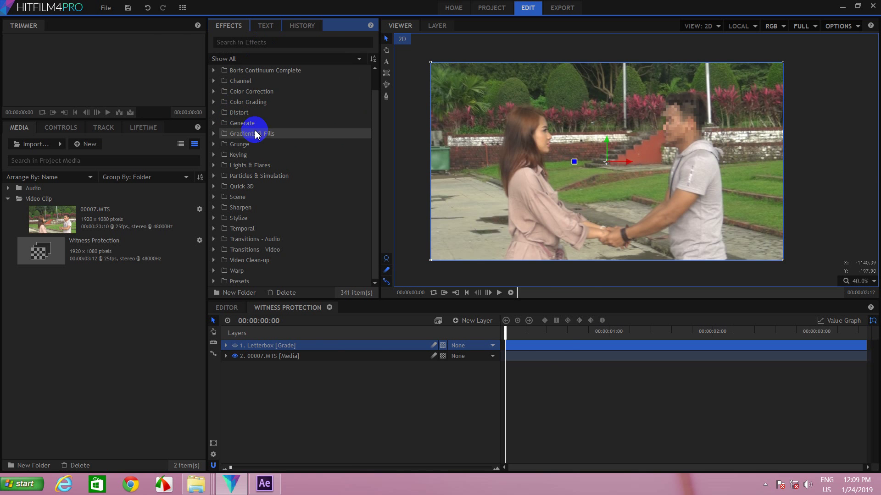
click(842, 7)
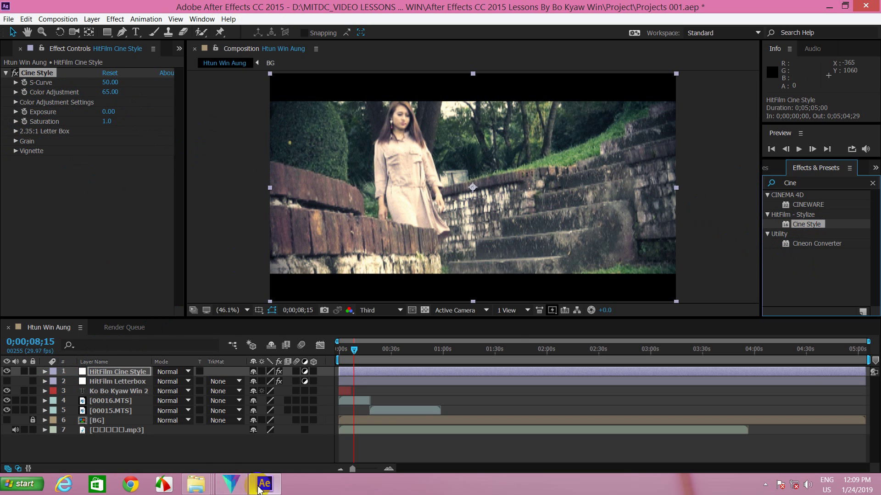
Step: Switch to HitFilm 4 Pro and add a grade layer named Cine Style to the Witness Protection composite shot
click(230, 484)
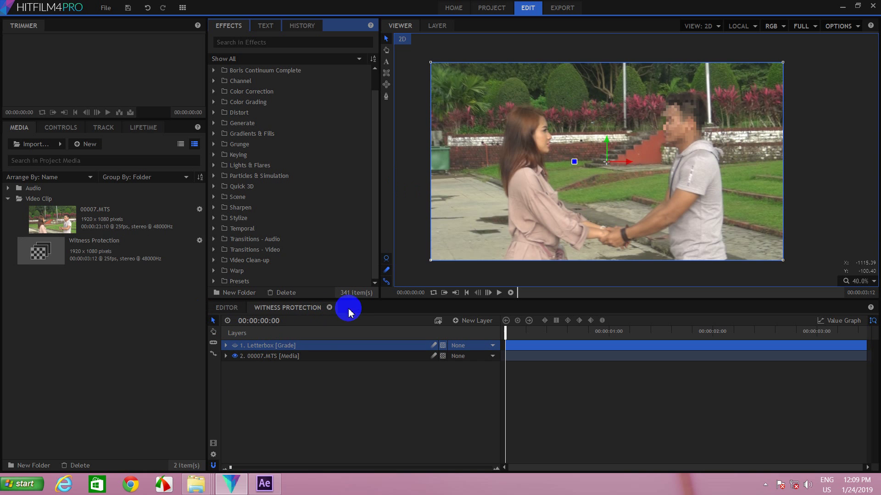
click(463, 320)
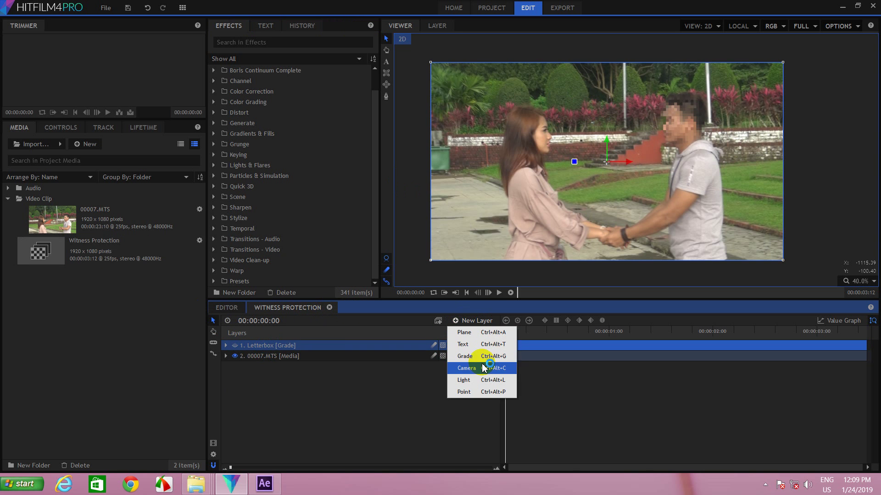
click(480, 357)
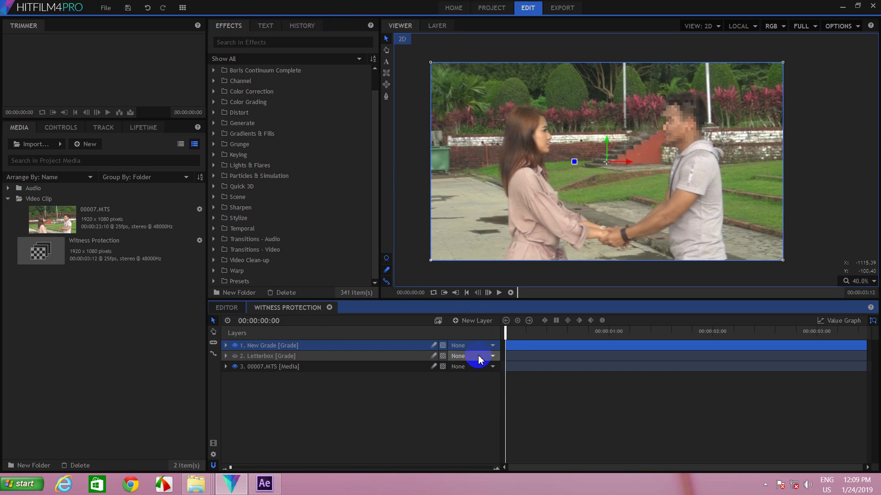
right_click(275, 348)
click(294, 338)
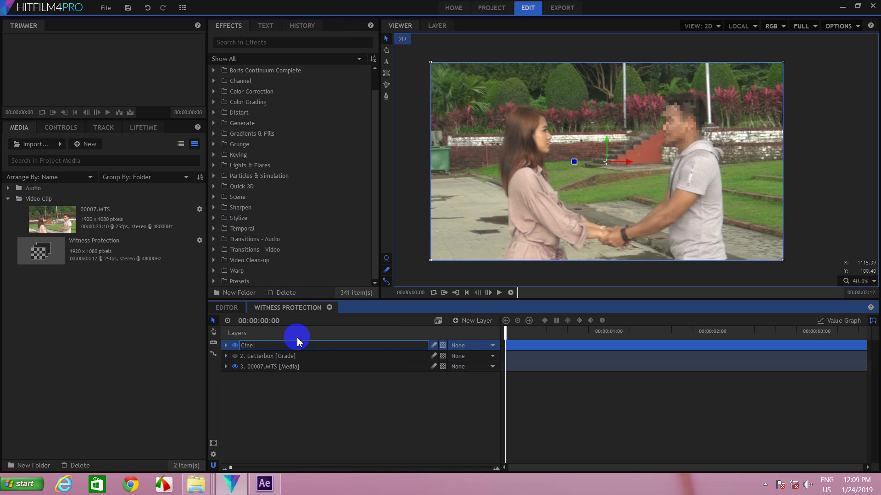
key(Return)
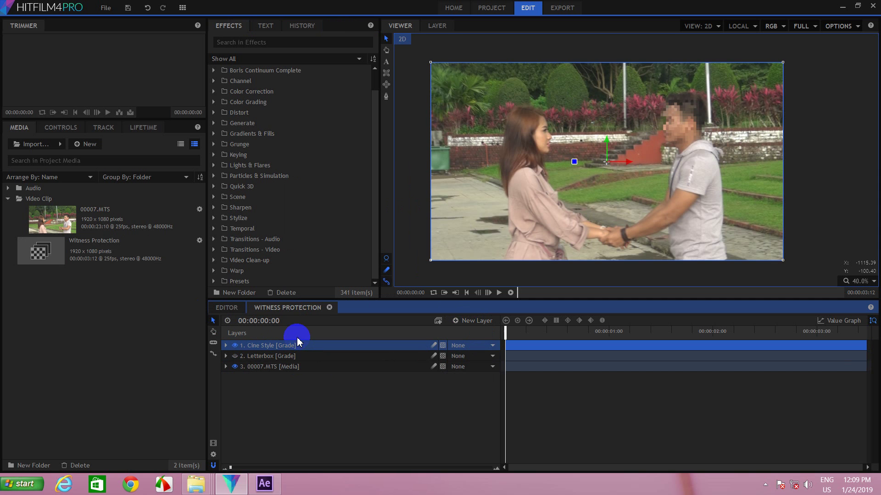
Step: Apply the Cine Style effect from the Color Grading folder to the Cine Style grade layer, and collapse the layer
click(215, 102)
click(253, 123)
drag(254, 123, 276, 346)
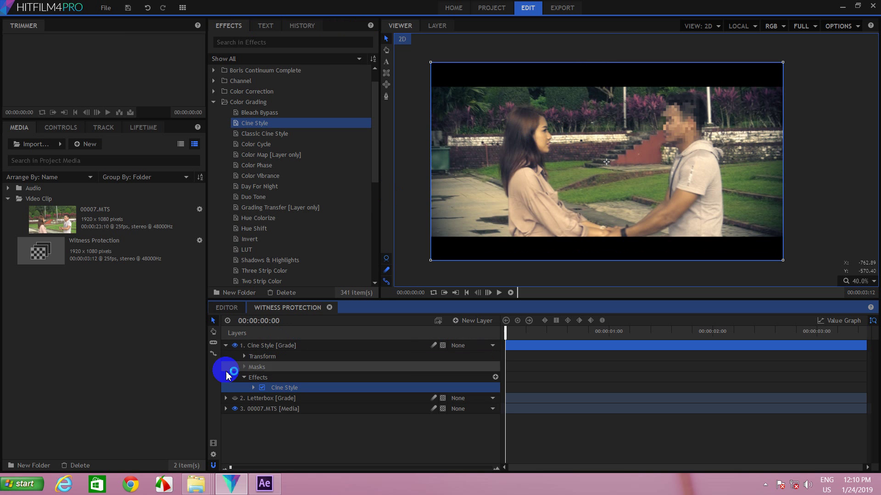
click(226, 346)
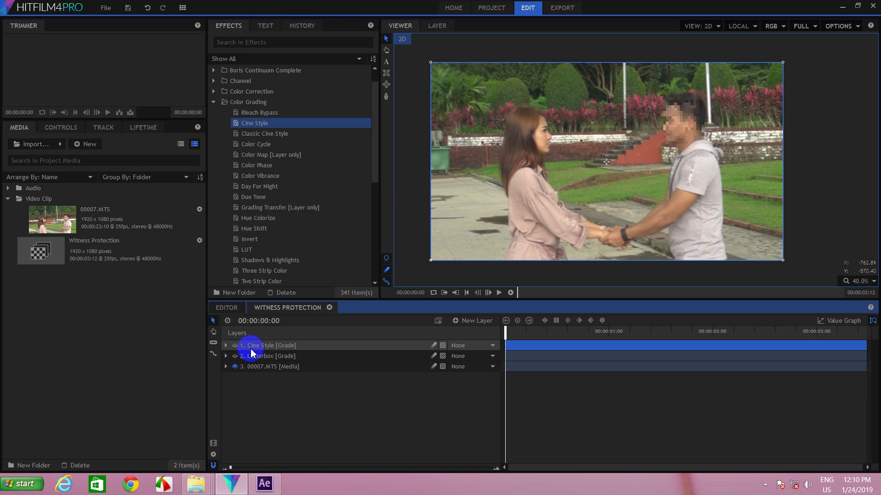
Step: Compare the Cine Style and Letterbox grades by toggling their visibility, leaving Cine Style shown and Letterbox hidden, and collapse the Color Grading folder
click(234, 345)
click(234, 356)
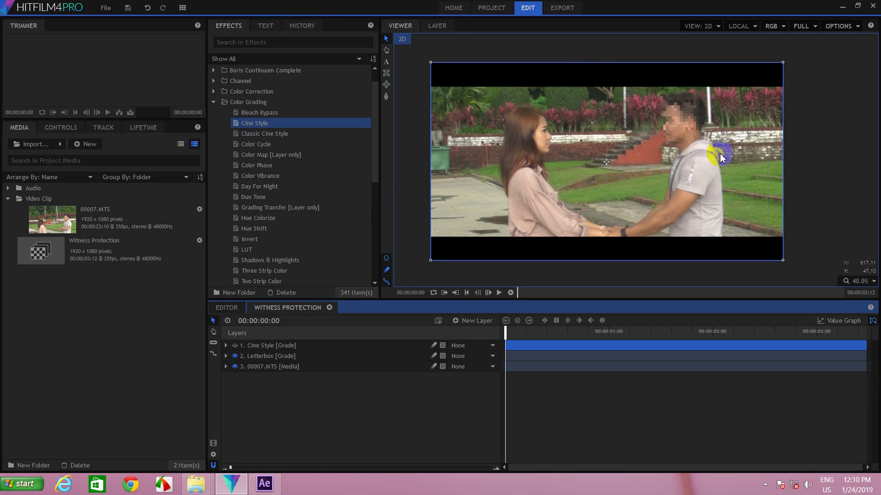
click(236, 346)
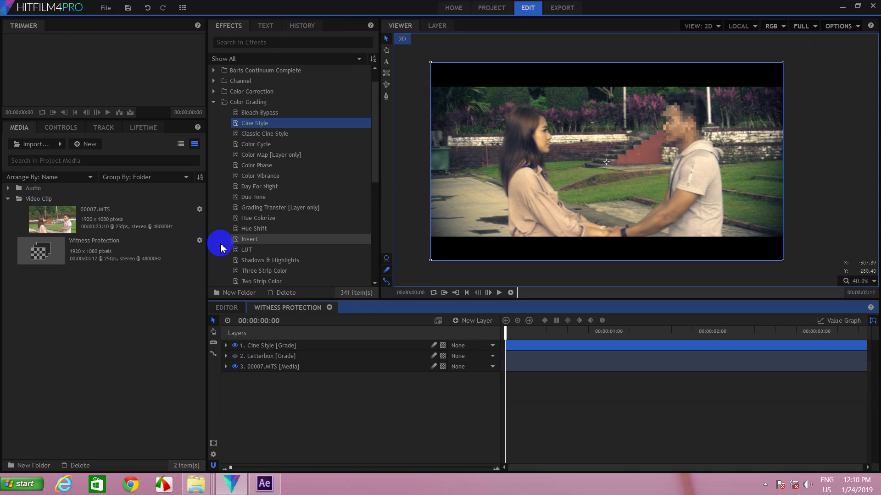
click(213, 102)
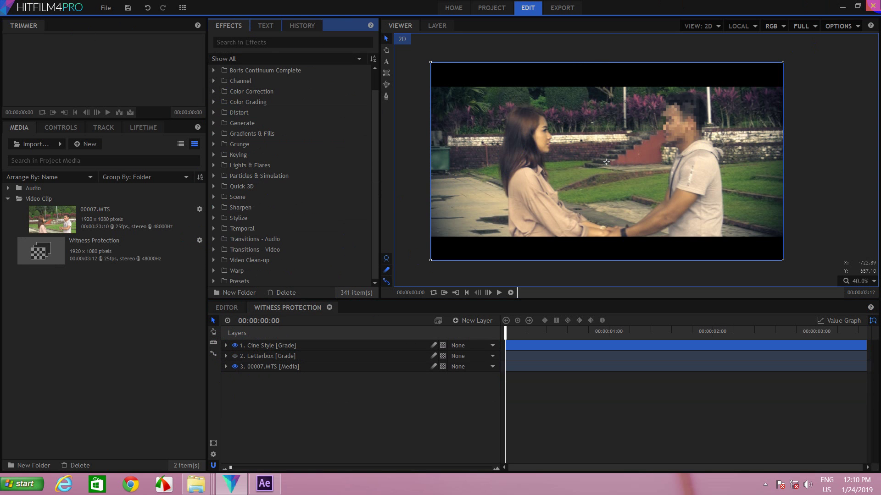
Step: Return to After Effects, toggle the HitFilm Cine Style and HitFilm Letterbox layers to compare them, leave both visible, and minimize the program
click(843, 7)
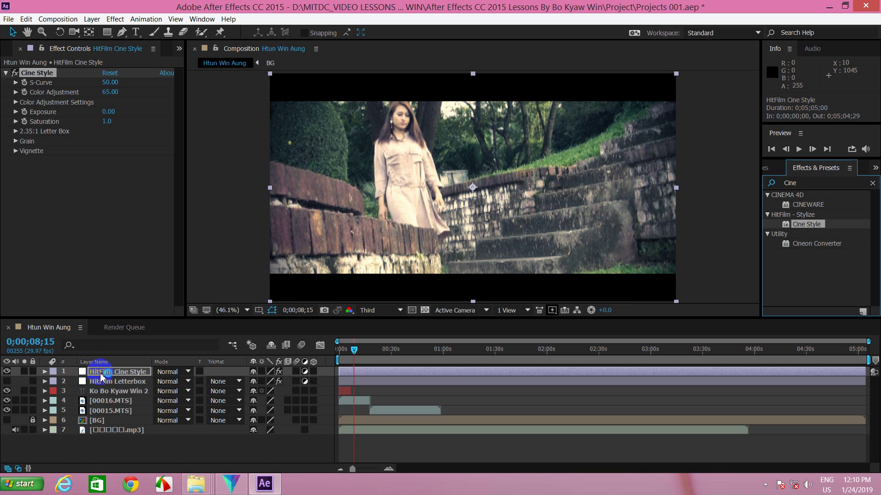
click(7, 373)
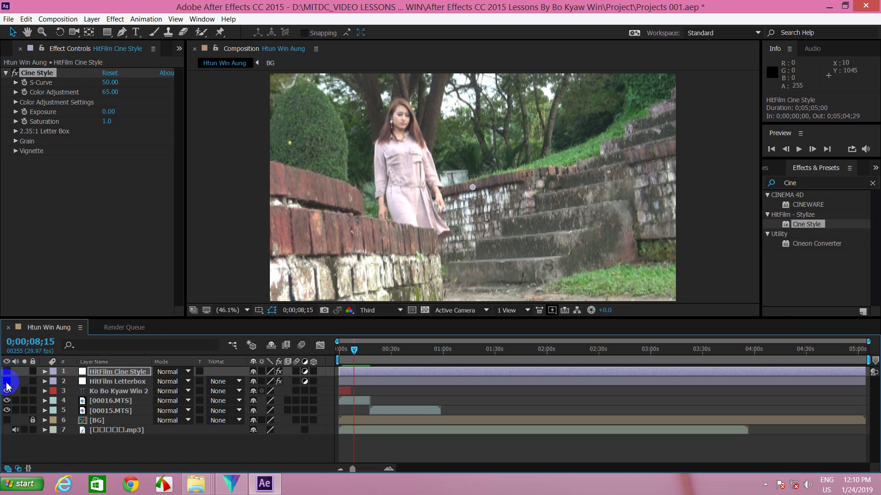
click(7, 382)
scroll(365, 137, up, 3)
scroll(374, 147, down, 2)
scroll(374, 147, down, 2)
click(7, 382)
click(7, 372)
scroll(442, 179, up, 2)
scroll(441, 179, down, 2)
click(7, 382)
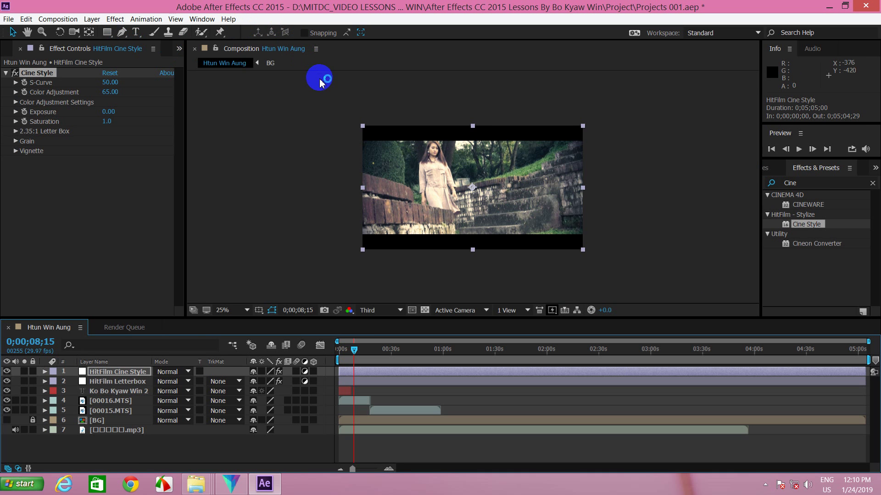
click(829, 8)
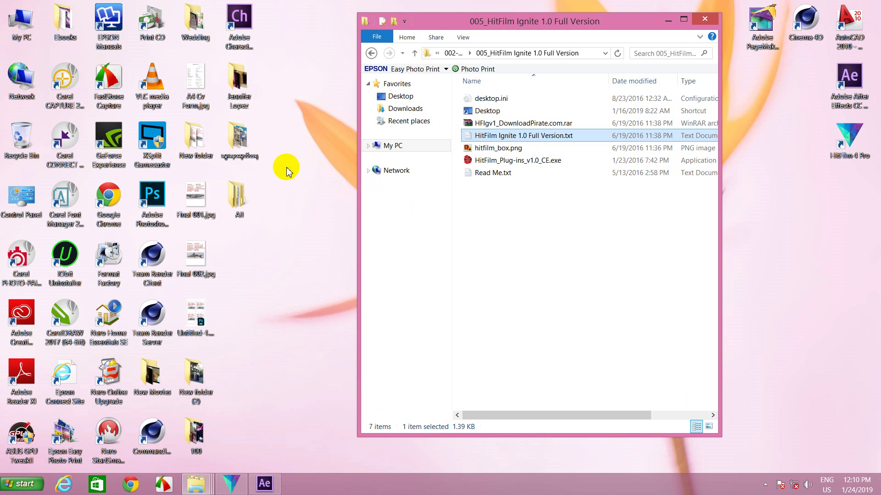